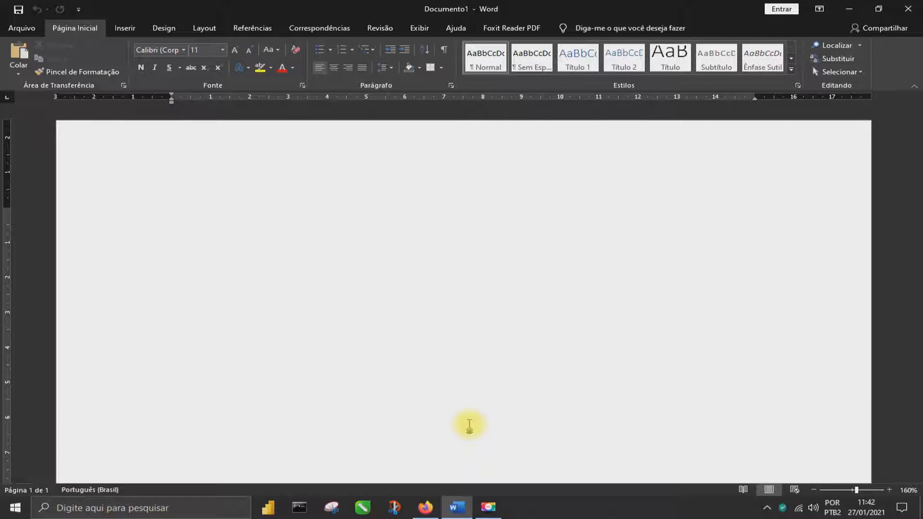
# Enter the title TABULAÇÃO on the first line and start a new line below it
pyautogui.write('TAB')
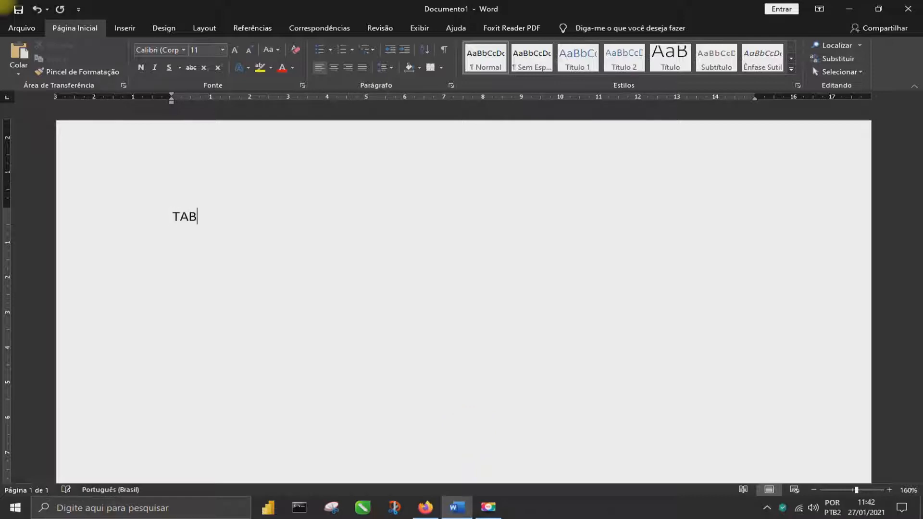
pyautogui.write('ULAÇÃO')
pyautogui.press('Return')
# Enter the header line PRODUTO, QNT and VALOR below the title, separating the headings with tabs
pyautogui.press('Tab')
pyautogui.write('pRODURO')
pyautogui.press('BackSpace')
pyautogui.press('BackSpace')
pyautogui.press('BackSpace')
pyautogui.press('BackSpace')
pyautogui.press('BackSpace')
pyautogui.press('BackSpace')
pyautogui.press('BackSpace')
pyautogui.write('PRODUTO')
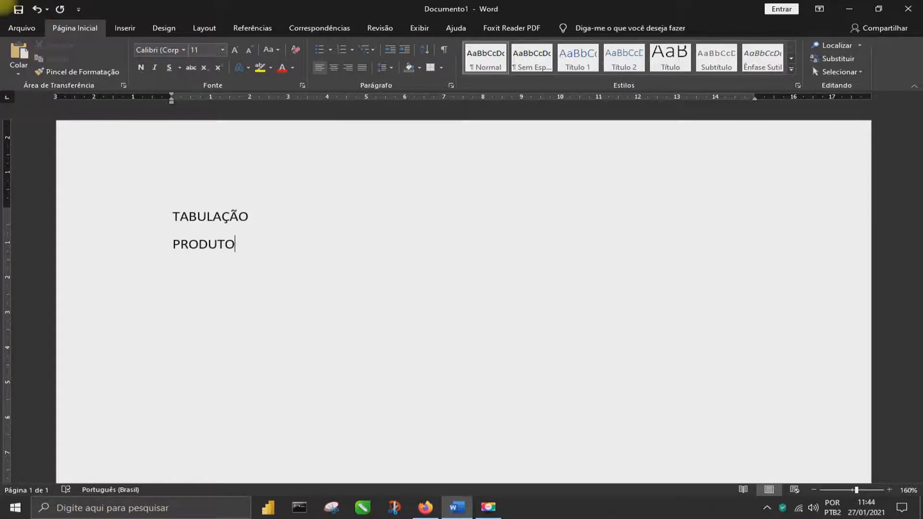
pyautogui.press('Tab')
pyautogui.write('QNT')
pyautogui.press('Tab')
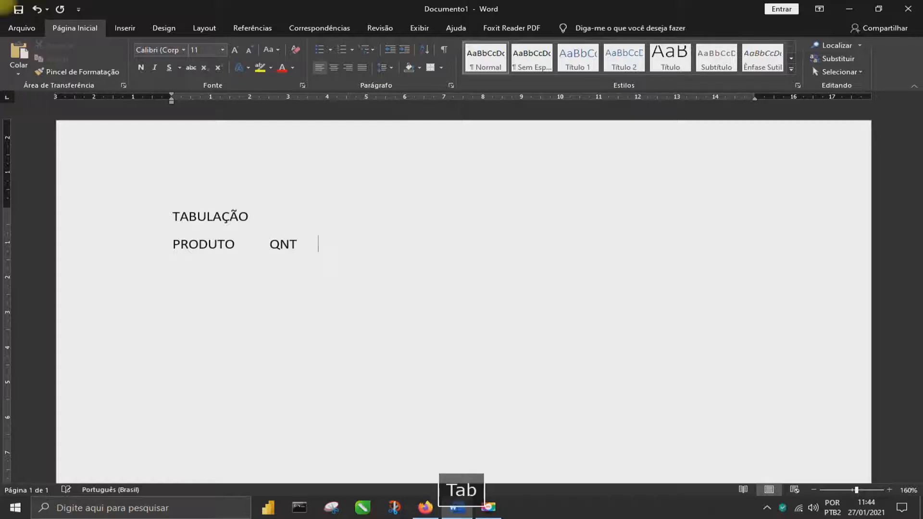
pyautogui.write('VALOR')
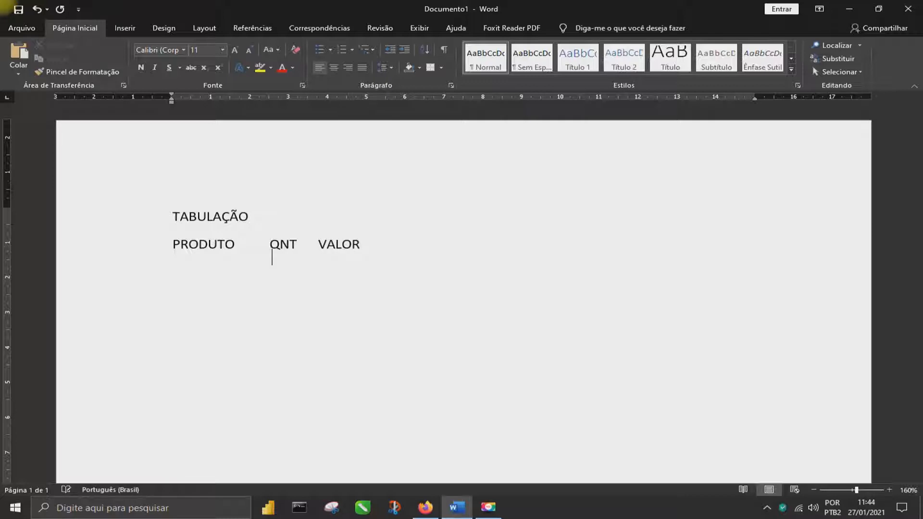
# Add a row under the headers with Arroz, 10 and R$ 150,00, using tabs to align each entry with its heading
pyautogui.press('Return')
pyautogui.write('A')
pyautogui.press('BackSpace')
pyautogui.write('arroz')
pyautogui.press('Tab')
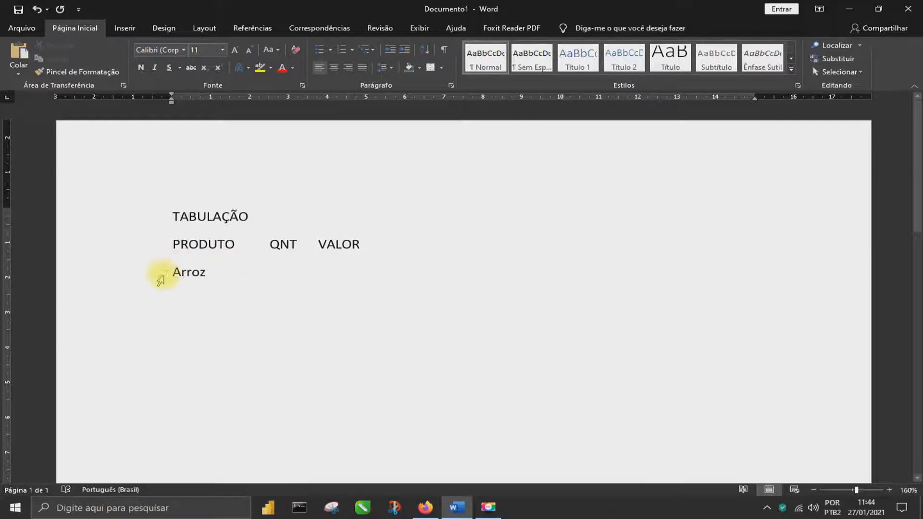
pyautogui.moveTo(173, 271); pyautogui.dragTo(224, 272)
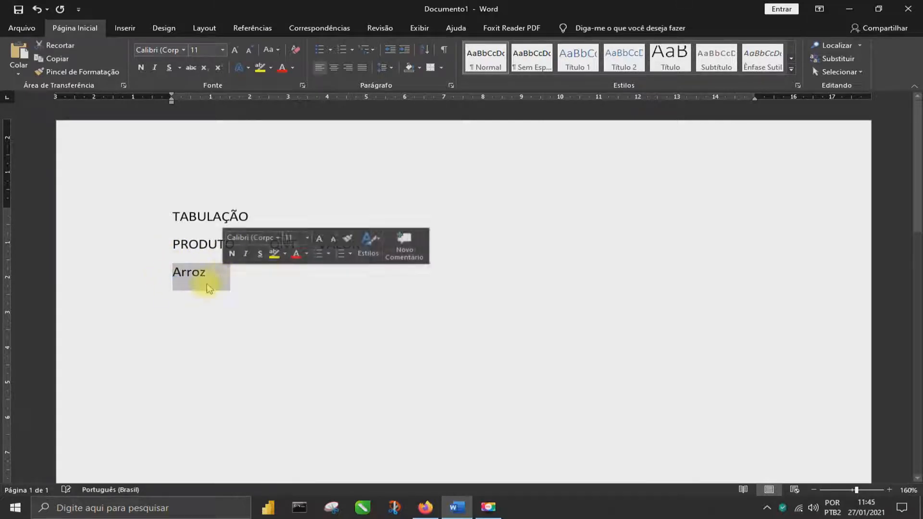
pyautogui.click(230, 273)
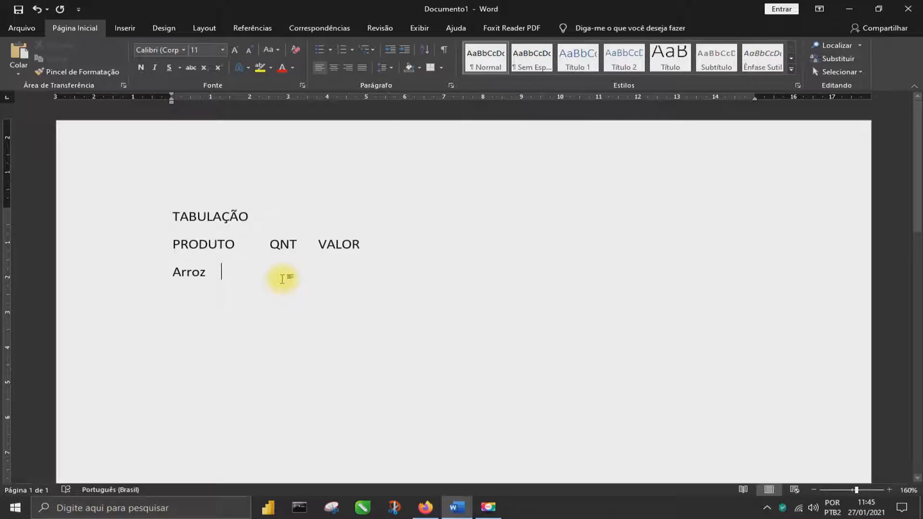
pyautogui.press('Tab')
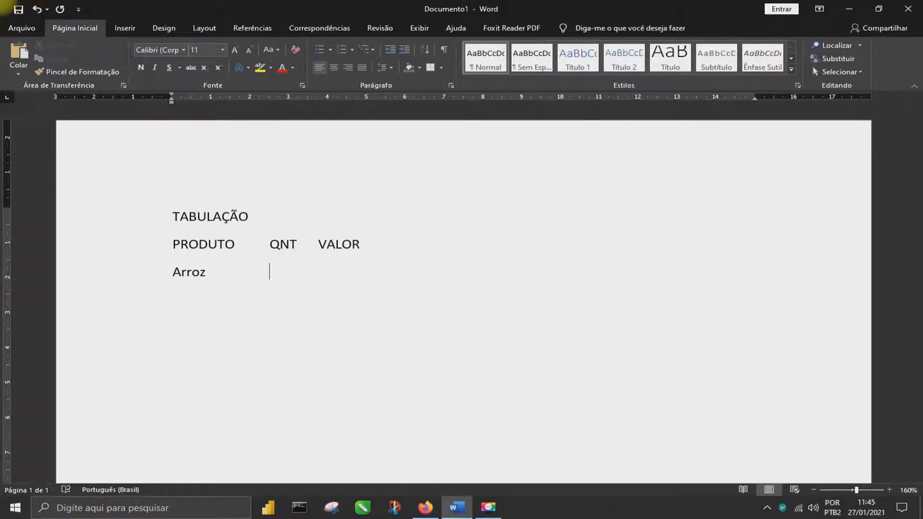
pyautogui.write('10')
pyautogui.press('Tab')
pyautogui.write('R@')
pyautogui.press('BackSpace')
pyautogui.write('$ ')
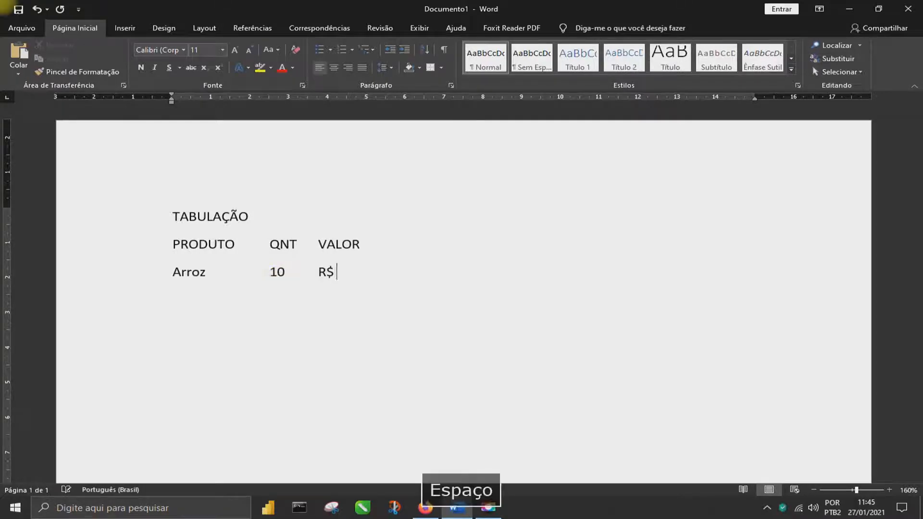
pyautogui.write('150,00')
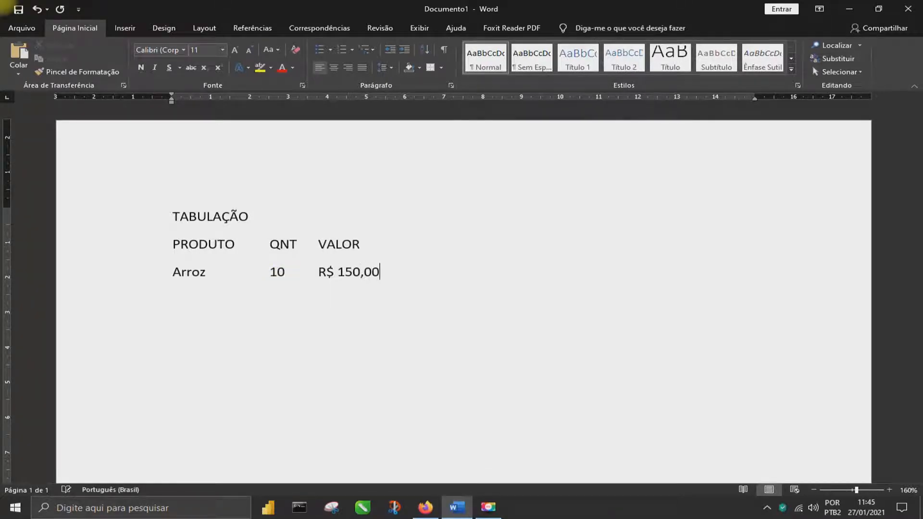
# Add a tab-separated row below Arroz with Feijão, 10 and R$ 180,00, aligned with the headings
pyautogui.press('Return')
pyautogui.write('feijão')
pyautogui.press('Tab')
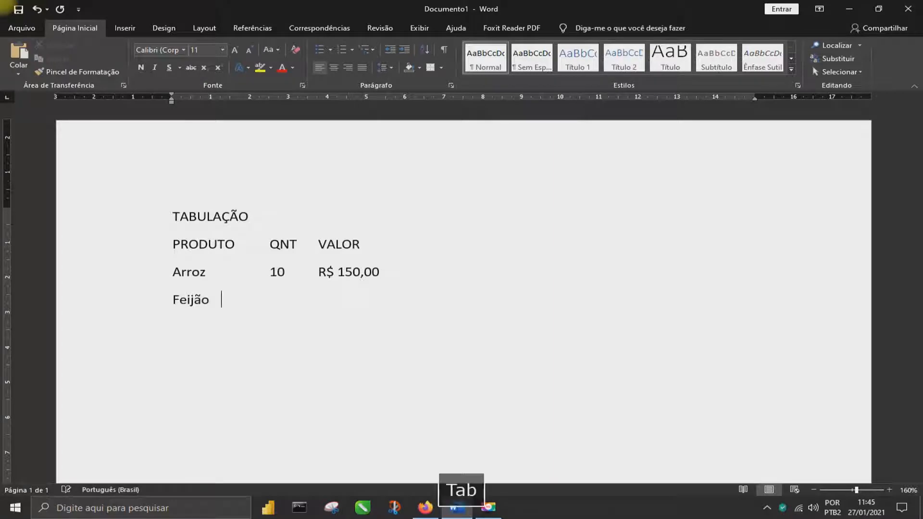
pyautogui.press('Tab')
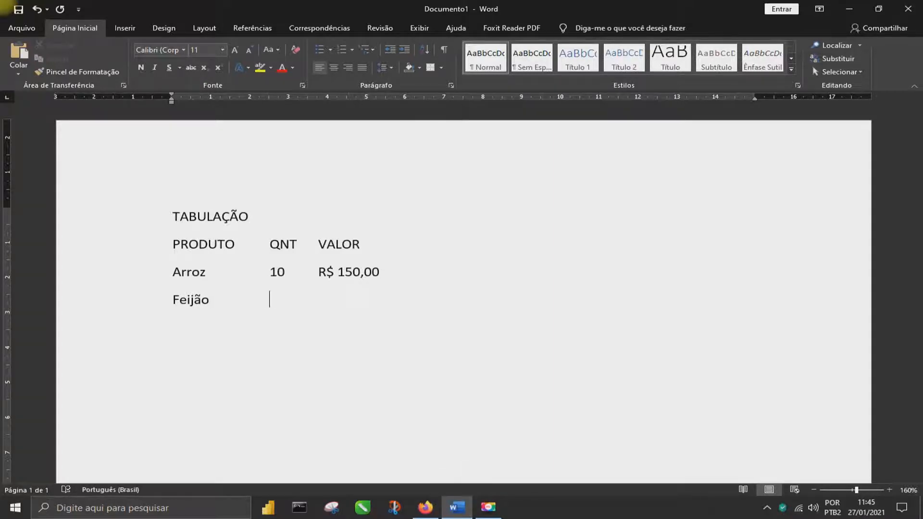
pyautogui.write('10')
pyautogui.press('Tab')
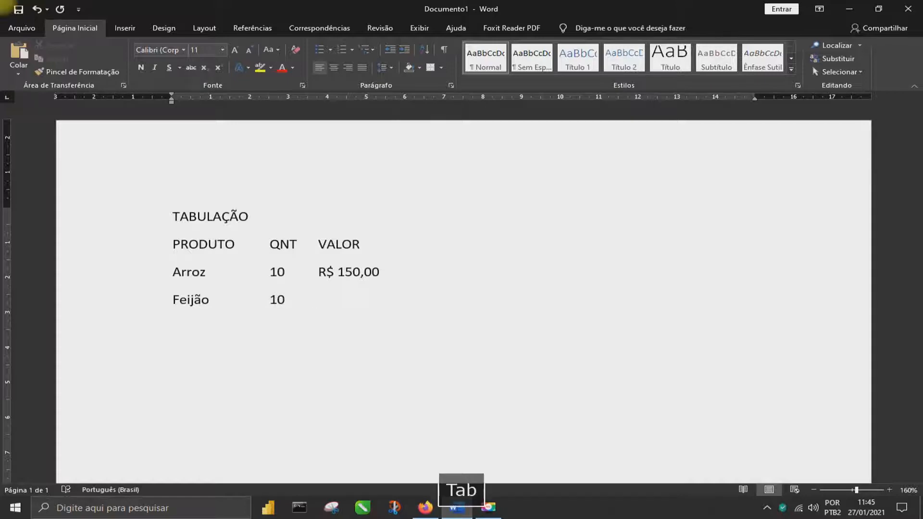
pyautogui.write('R$ ')
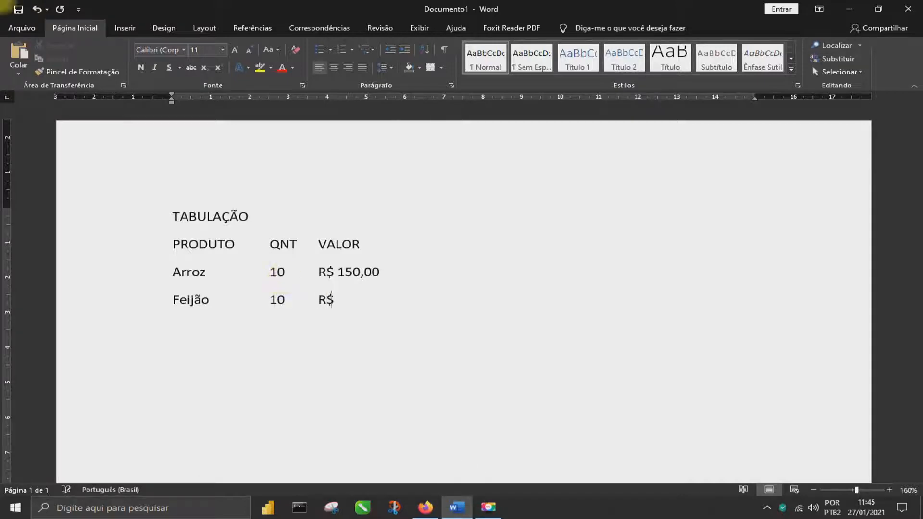
pyautogui.write('180,')
pyautogui.press('Return')
pyautogui.click(394, 300)
pyautogui.write('00')
# Add a tab-separated row below Feijão with Macarrão, 10 and R$ 200,00, aligned with the headings
pyautogui.press('Return')
pyautogui.write('maca')
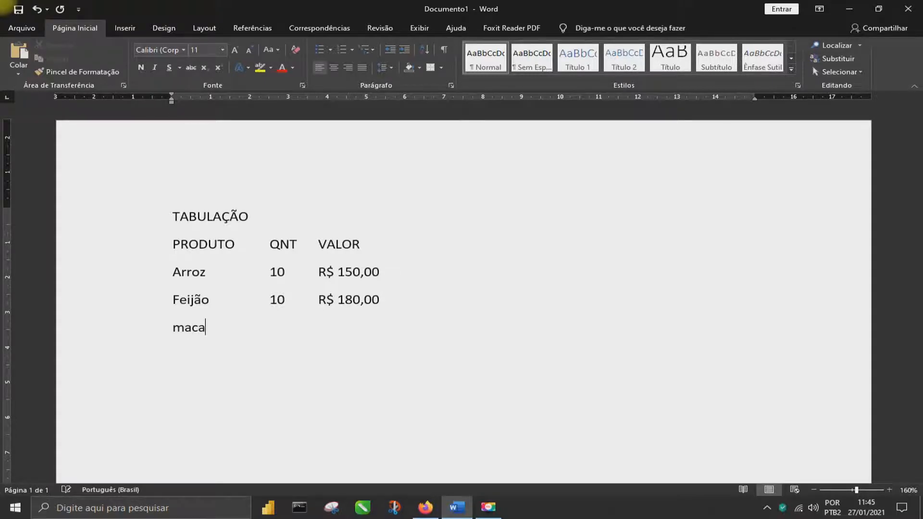
pyautogui.write('rrão')
pyautogui.press('Tab')
pyautogui.press('Tab')
pyautogui.write('10')
pyautogui.press('Tab')
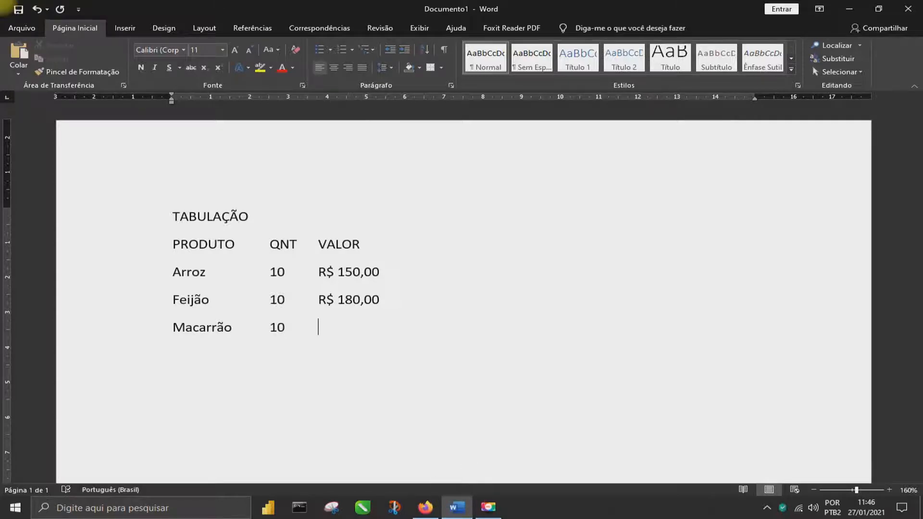
pyautogui.write('R$')
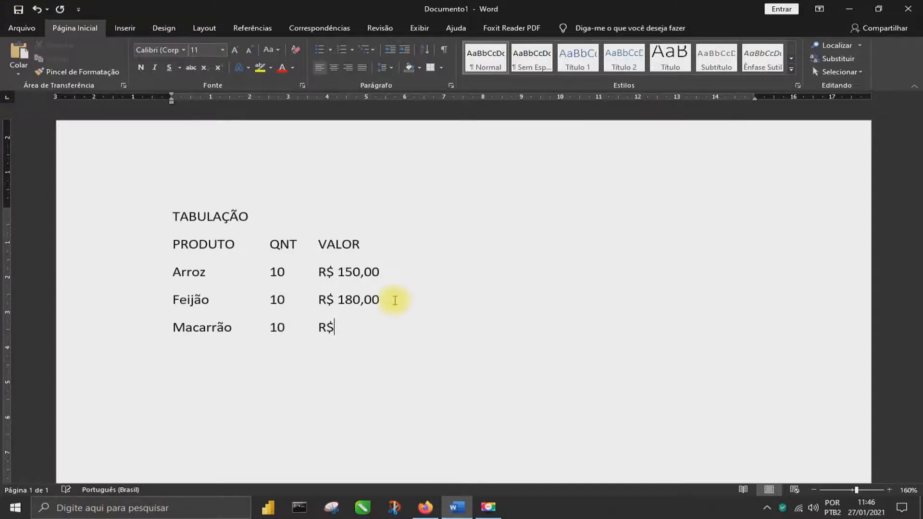
pyautogui.write(' 200,00')
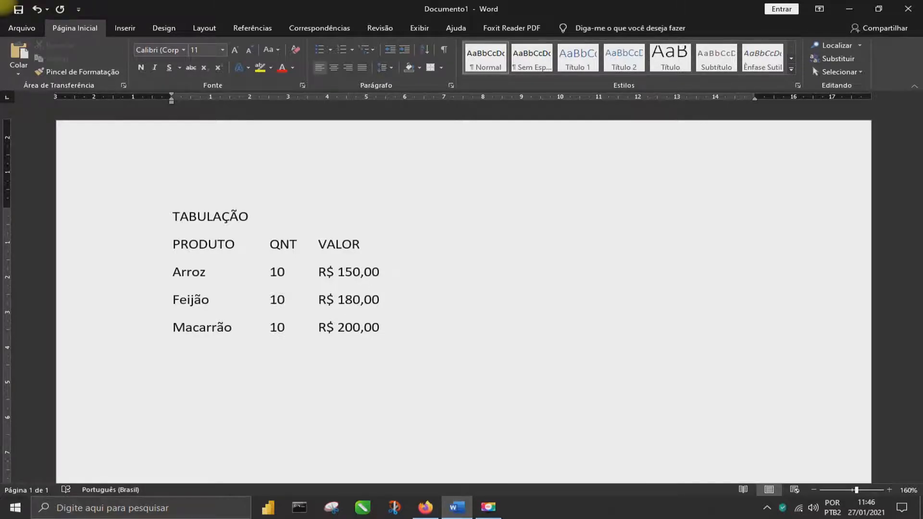
# Make the header line PRODUTO, QNT, VALOR bold
pyautogui.moveTo(145, 243)
pyautogui.mouseDown()
pyautogui.moveTo(150, 340)
pyautogui.moveTo(136, 249)
pyautogui.mouseUp()
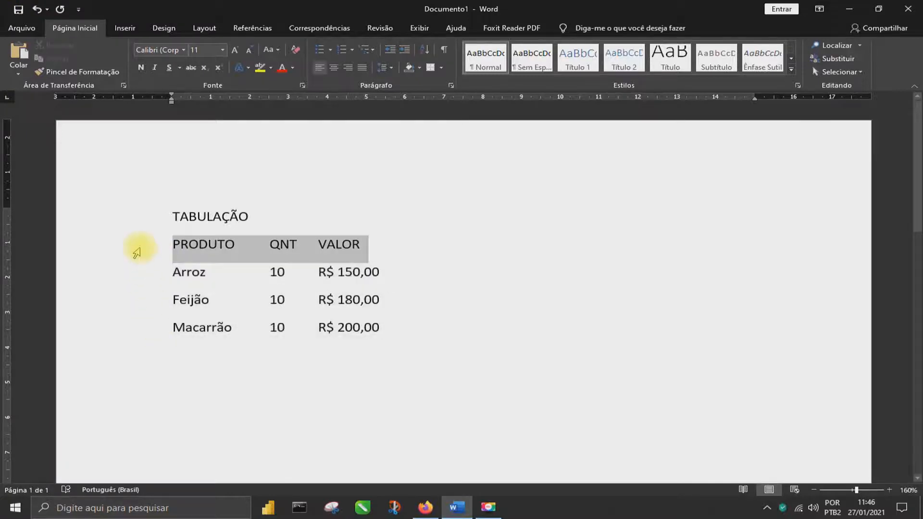
pyautogui.click(212, 269)
pyautogui.scroll(-1, 219, 324)
pyautogui.scroll(2, 224, 325)
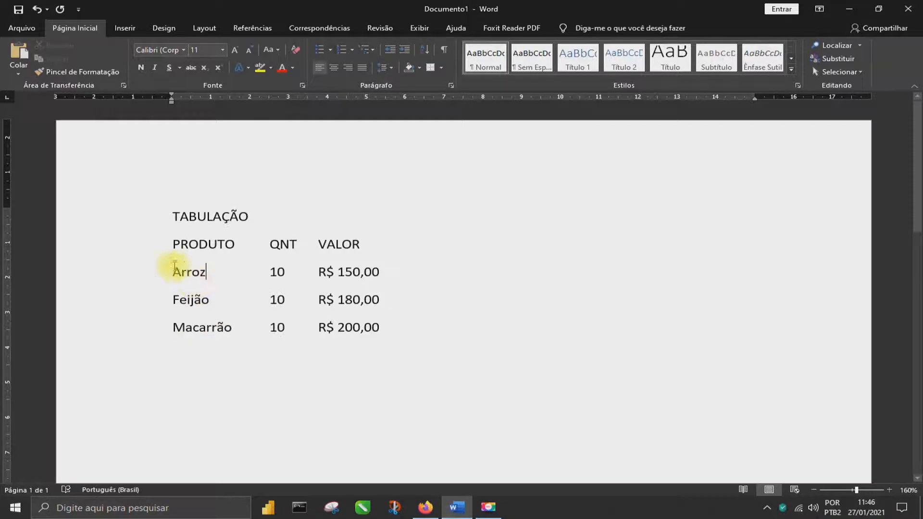
pyautogui.click(136, 244)
pyautogui.click(149, 71)
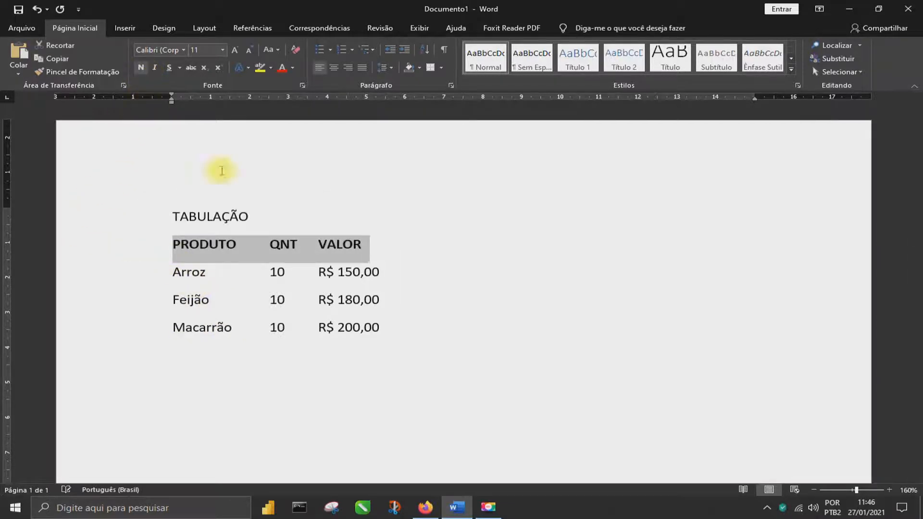
pyautogui.click(408, 264)
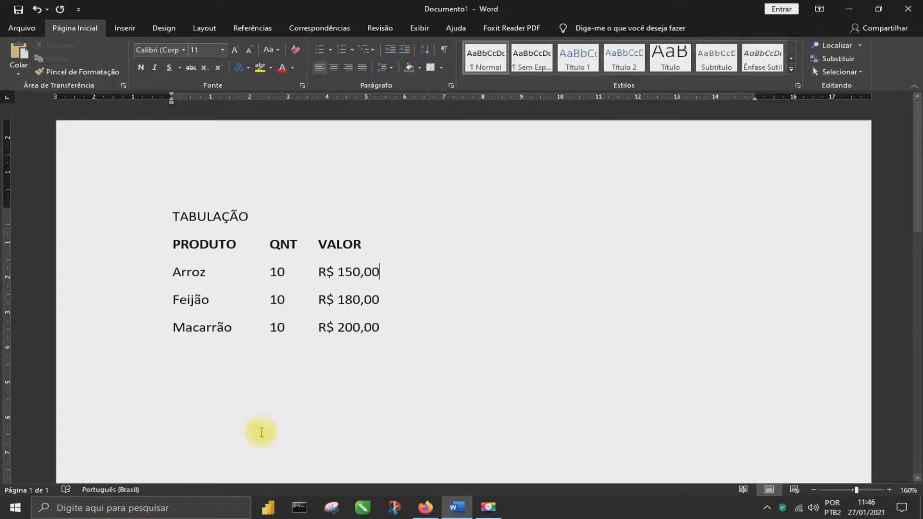
# Start an empty line below the Macarrão row, try a default tab on it and remove that tab
pyautogui.click(383, 329)
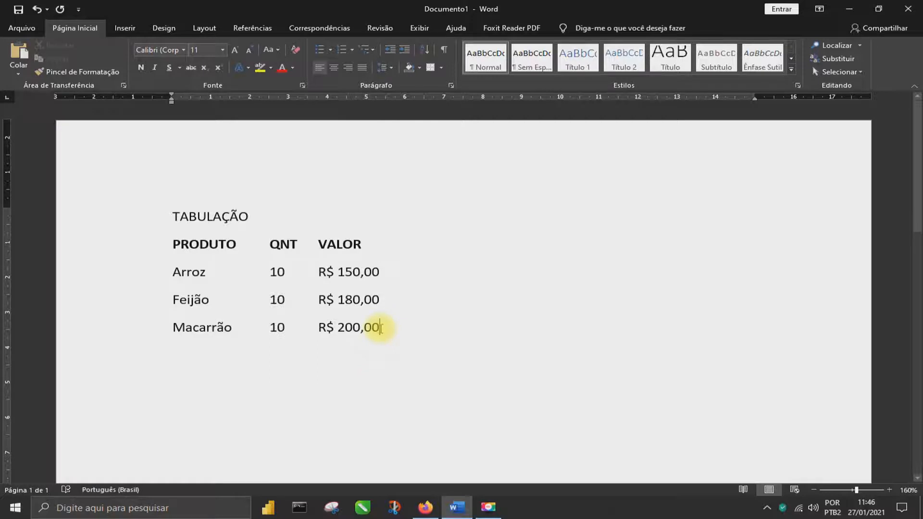
pyautogui.press('Return')
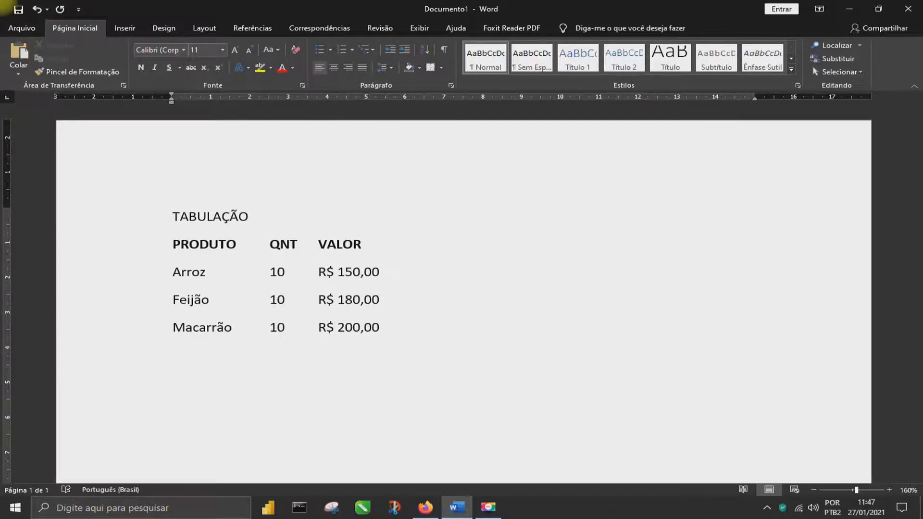
pyautogui.press('Tab')
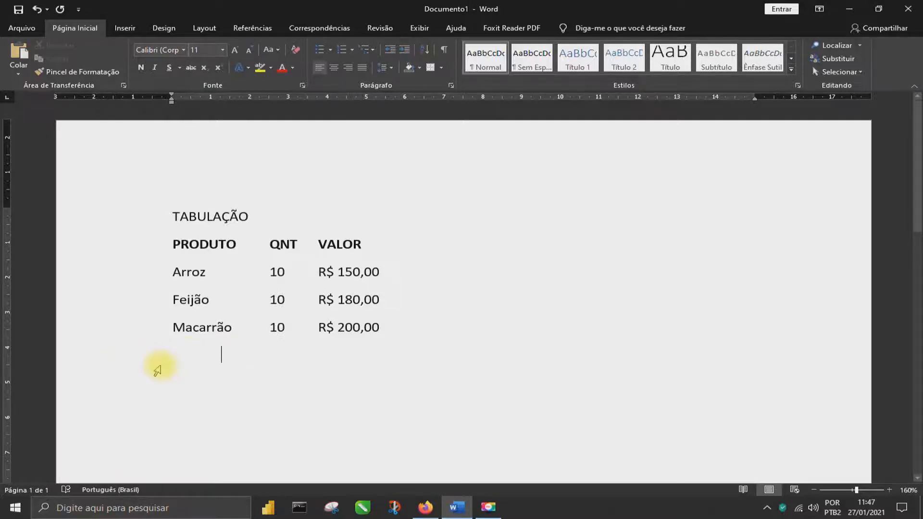
pyautogui.press('BackSpace')
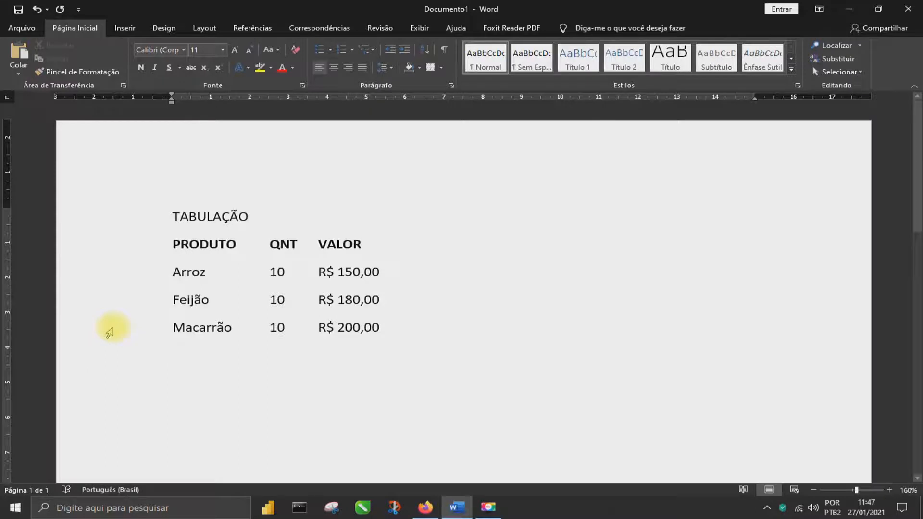
# Delete the header line and all product rows, keeping only the title and an empty line below it
pyautogui.moveTo(140, 240); pyautogui.dragTo(138, 353)
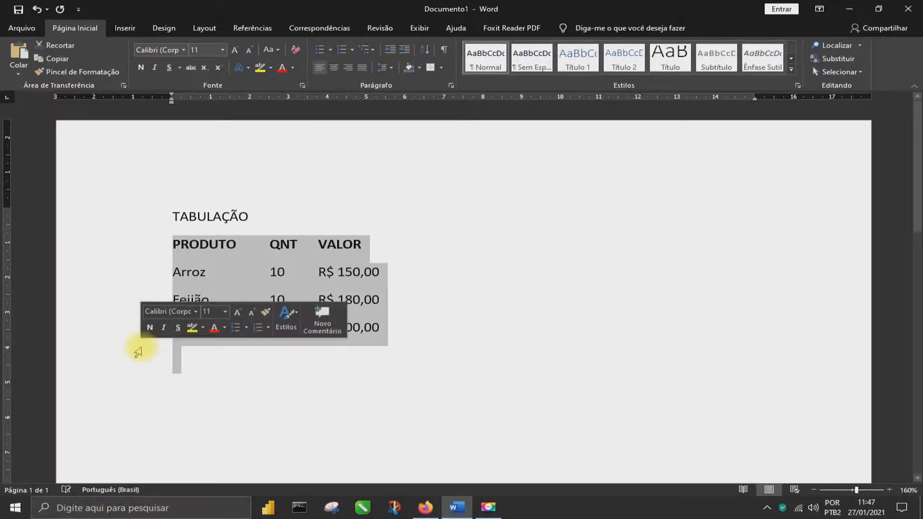
pyautogui.press('Delete')
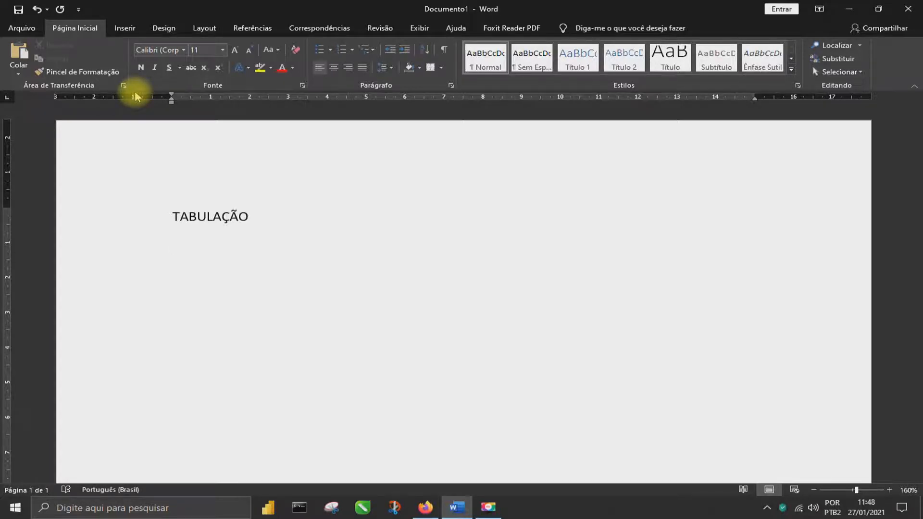
pyautogui.press('BackSpace')
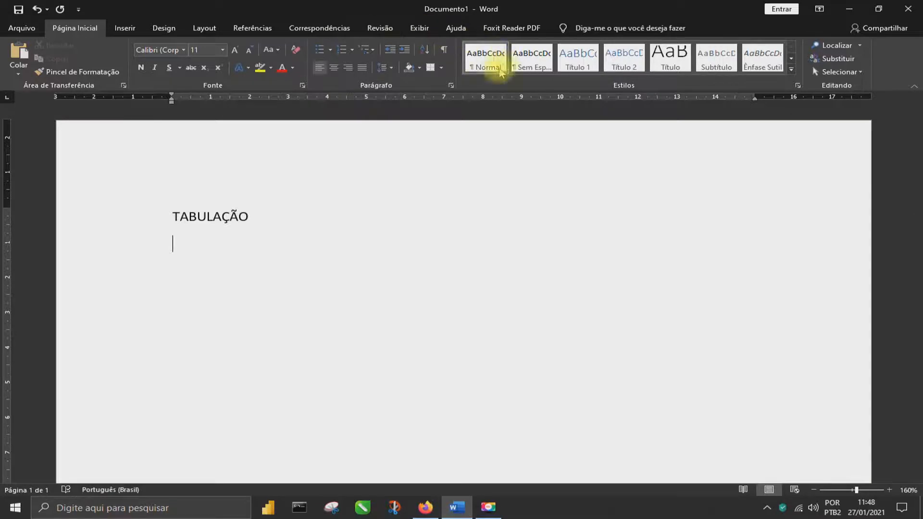
# Define a centred tab stop at 6 cm without a leader for the empty line below the title
pyautogui.click(451, 86)
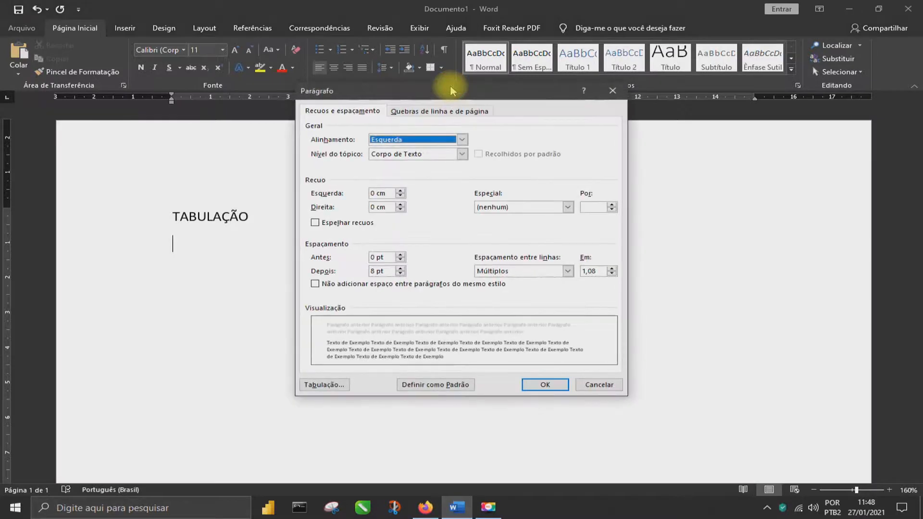
pyautogui.click(314, 391)
pyautogui.moveTo(556, 189); pyautogui.dragTo(369, 214)
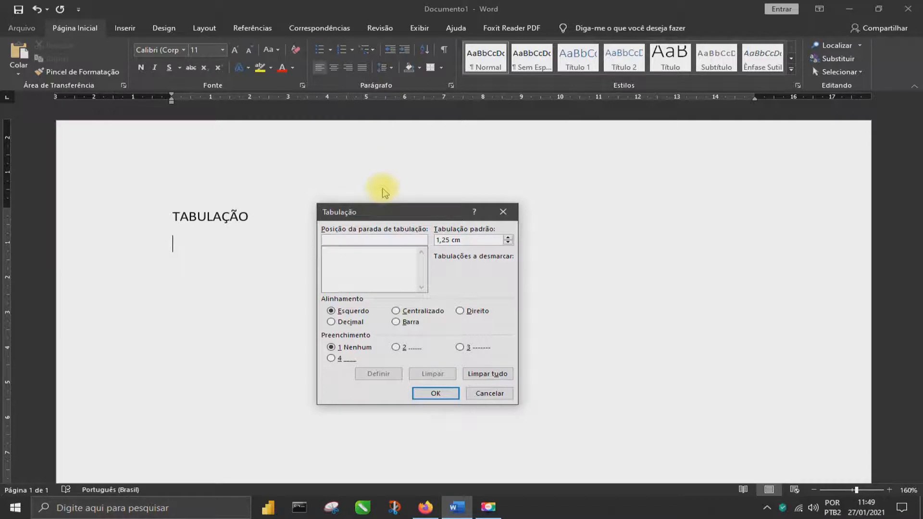
pyautogui.write('6')
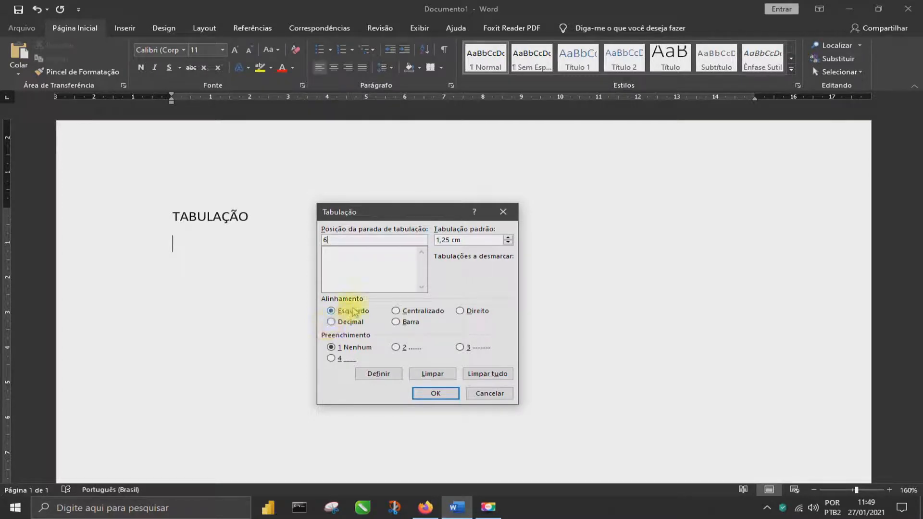
pyautogui.click(417, 313)
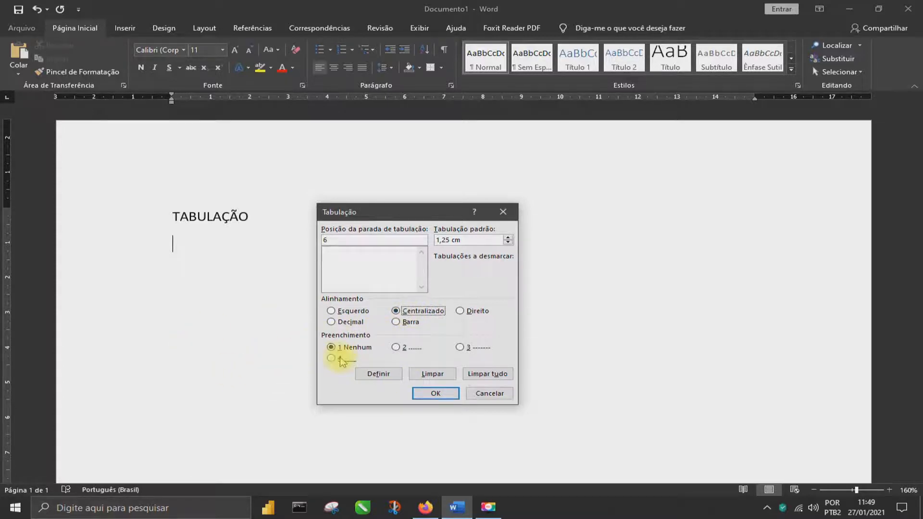
pyautogui.click(379, 376)
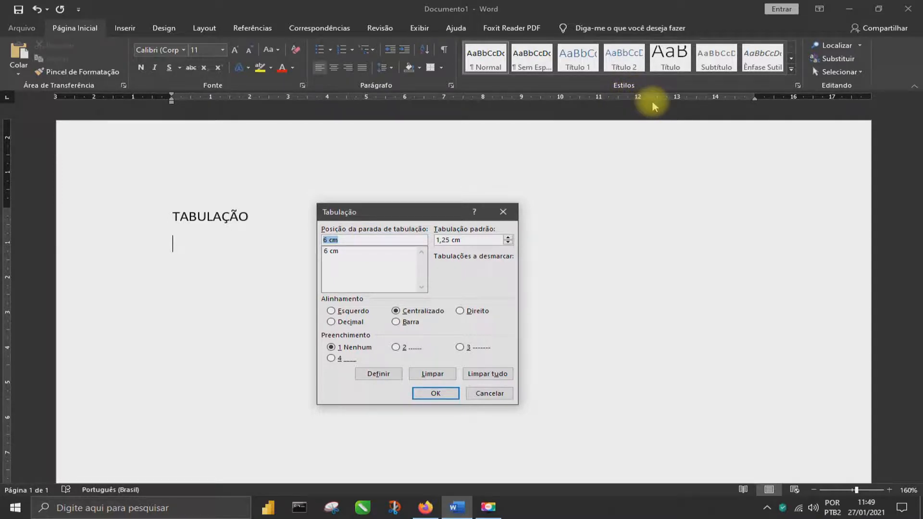
# Add a decimal tab stop at 12 cm without a leader and apply the tab settings to the empty line
pyautogui.press('BackSpace')
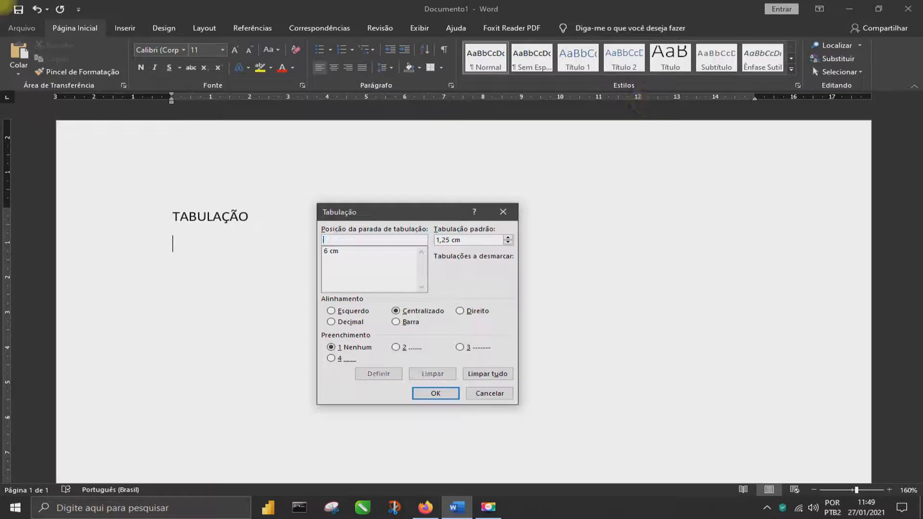
pyautogui.write('12')
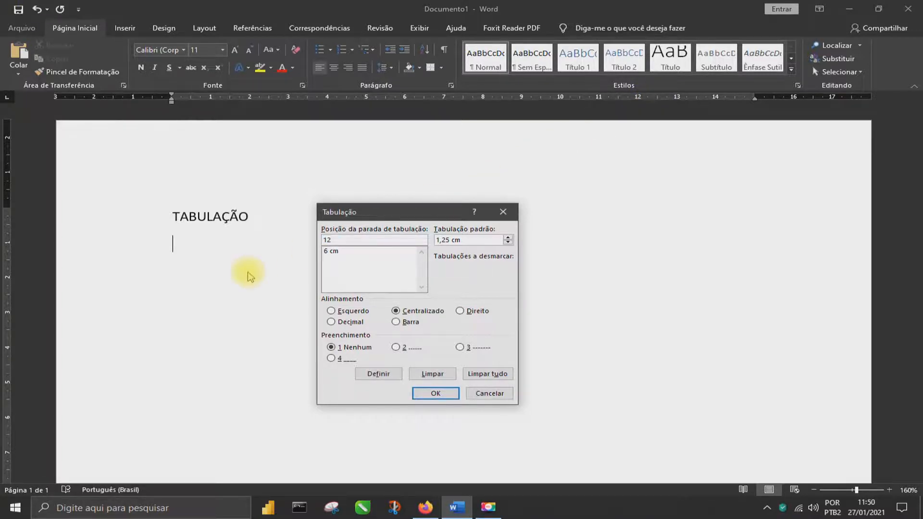
pyautogui.click(337, 321)
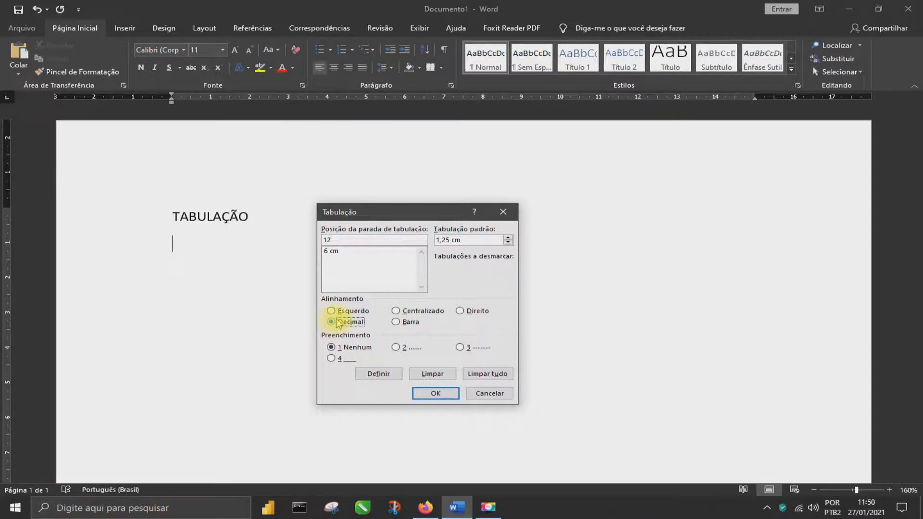
pyautogui.click(383, 374)
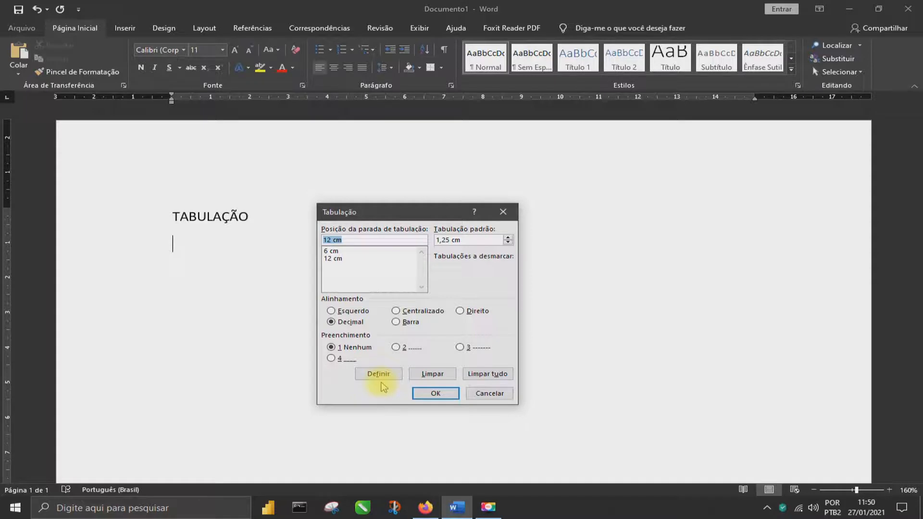
pyautogui.click(445, 395)
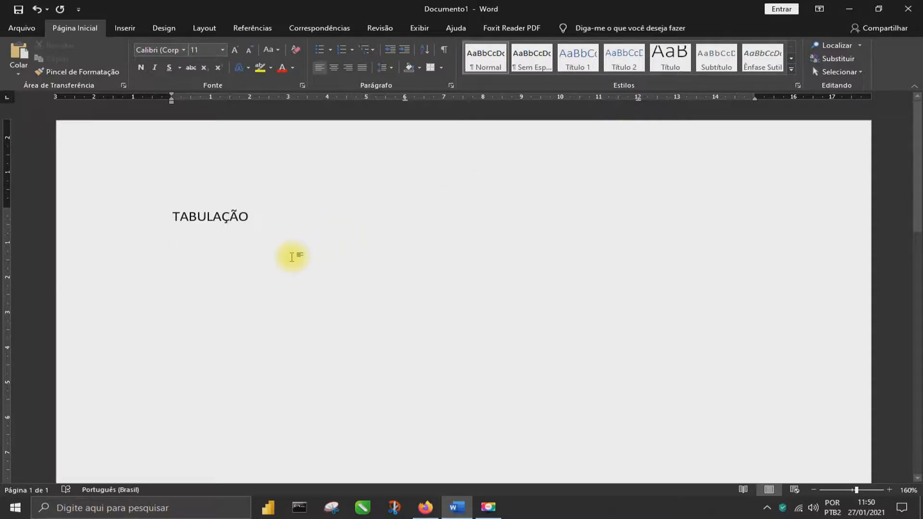
# Start the header line below the title with PRODUTO in capitals
pyautogui.write('pro')
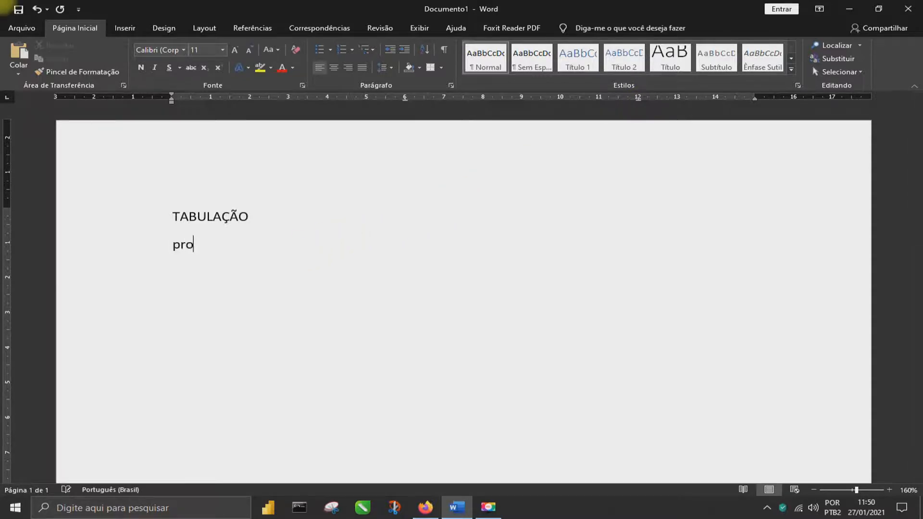
pyautogui.press('BackSpace')
pyautogui.press('BackSpace')
pyautogui.press('BackSpace')
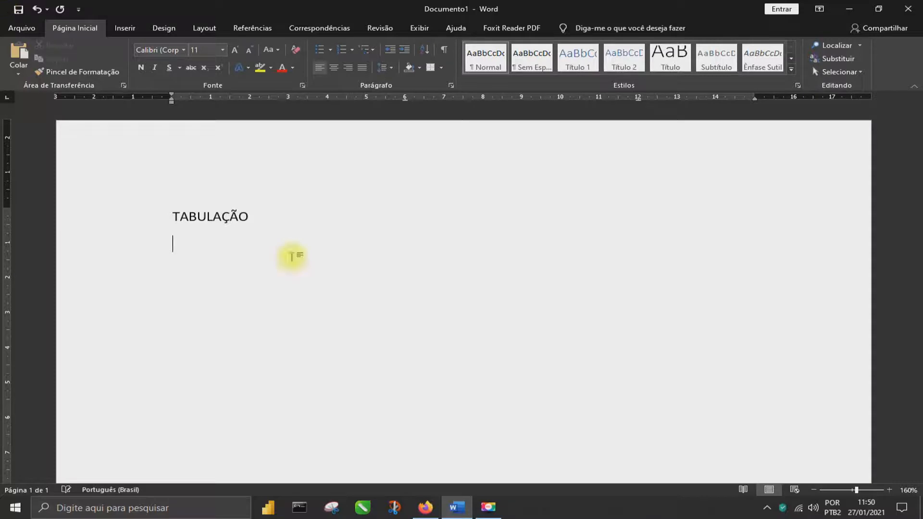
pyautogui.write('PRODUTO')
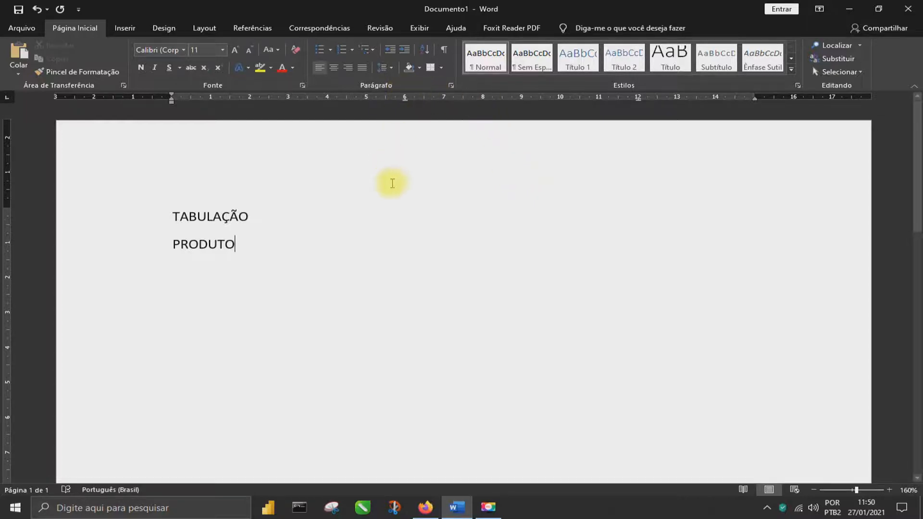
# Add the headings QTD at the 6 cm tab stop and VALOR at the 12 cm tab stop
pyautogui.press('Tab')
pyautogui.write('QN')
pyautogui.press('BackSpace')
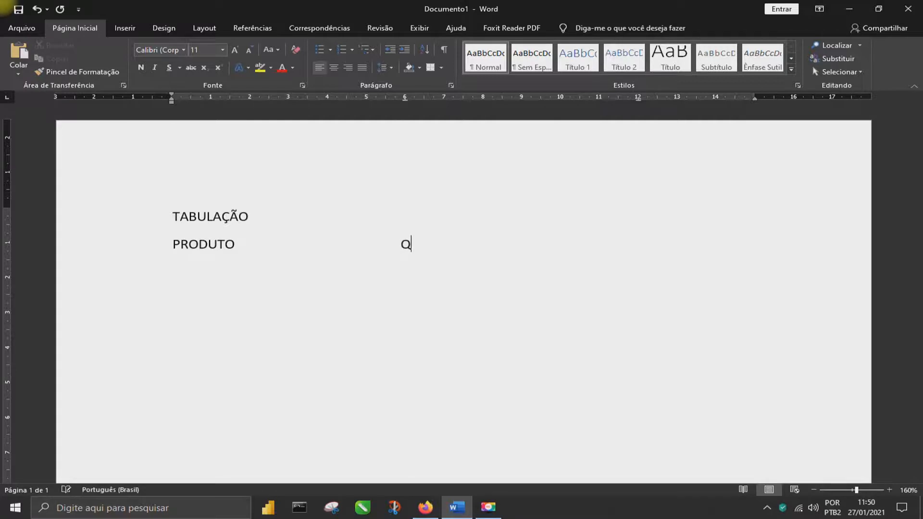
pyautogui.write('Y')
pyautogui.press('BackSpace')
pyautogui.write('TD')
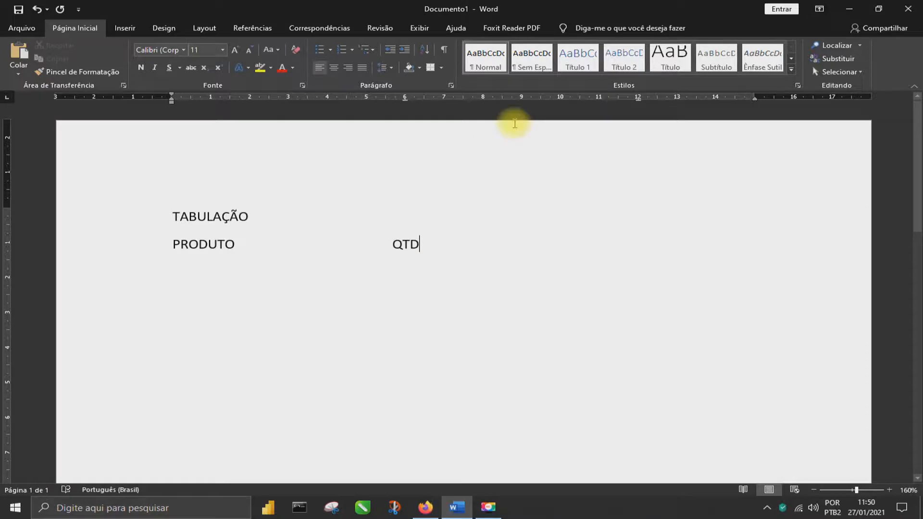
pyautogui.click(636, 98)
pyautogui.press('Tab')
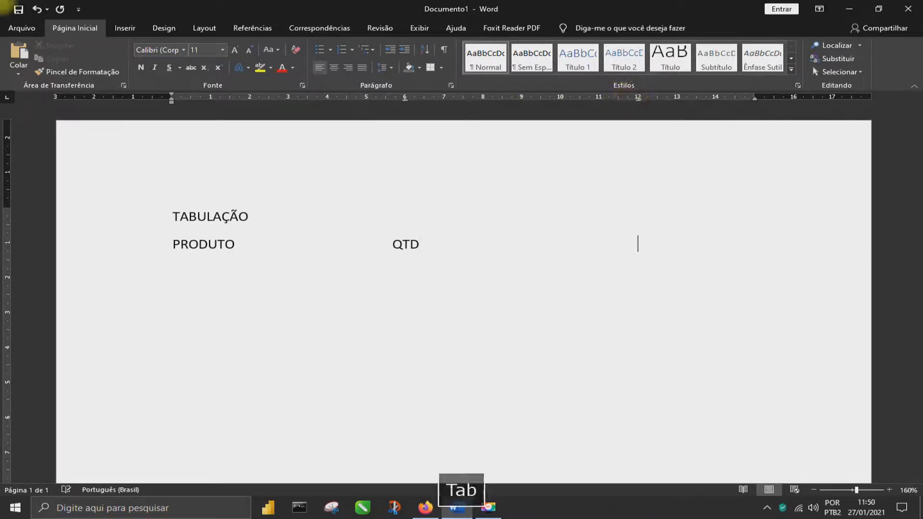
pyautogui.write('VALOR')
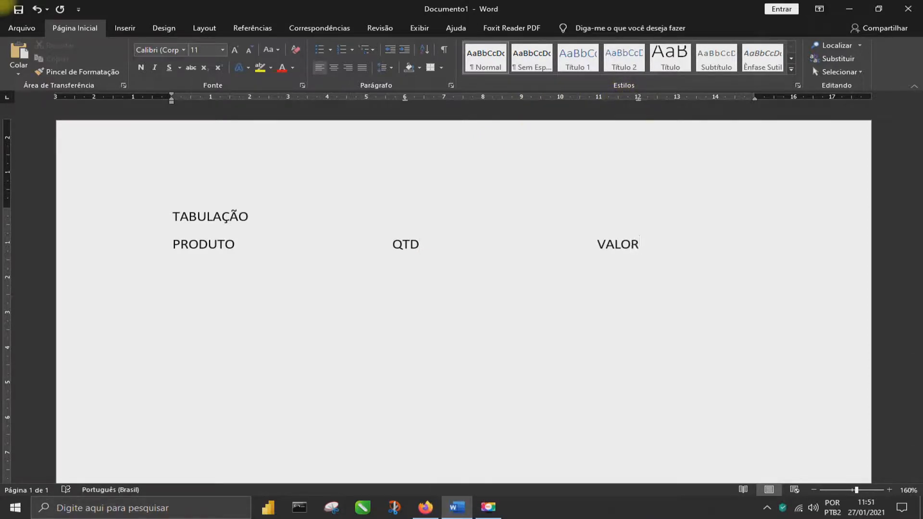
# Add an Arroz row below the header with quantity 100 and value R$ 200,00 at the tab stops
pyautogui.press('Return')
pyautogui.write('arroz')
pyautogui.press('Tab')
pyautogui.write('100')
pyautogui.press('Tab')
pyautogui.write('R$ 2')
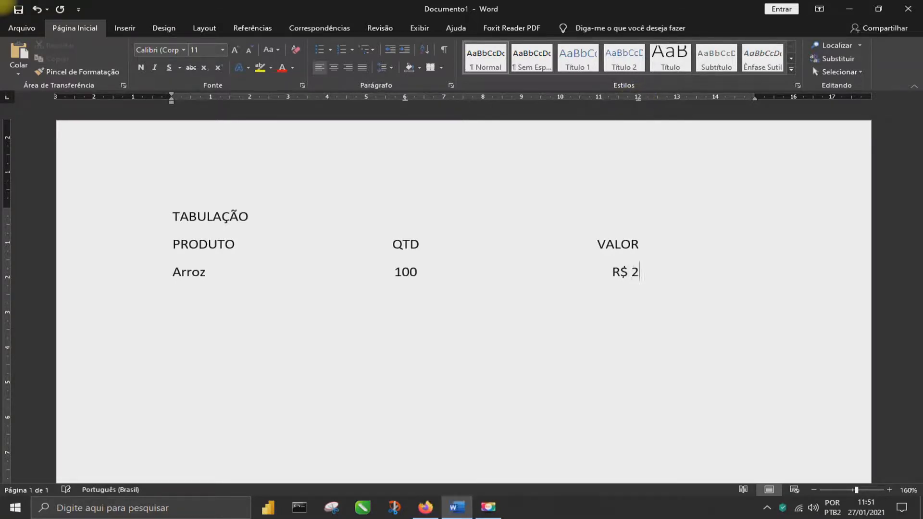
pyautogui.write('00,00')
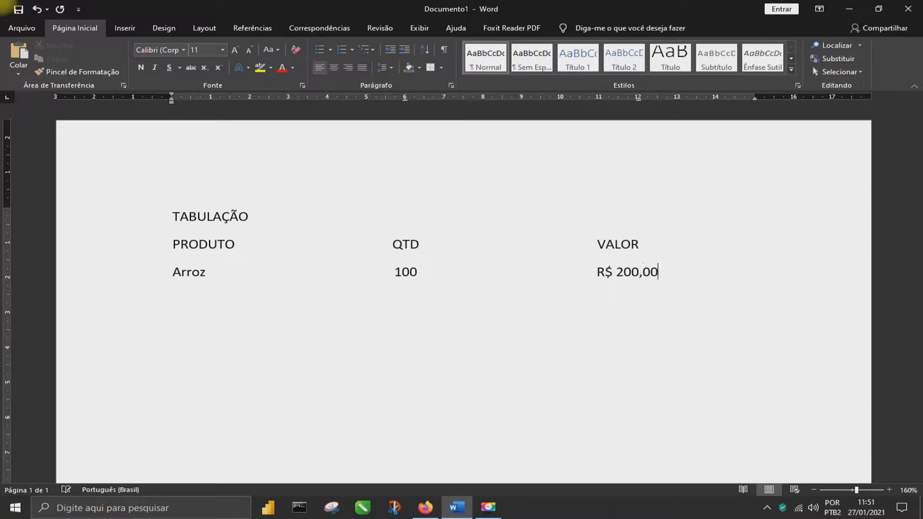
pyautogui.write('feijão')
# Add a Feijão row with quantity 100 and value R$ 300,00 at the tab stops
pyautogui.press('Tab')
pyautogui.write('100')
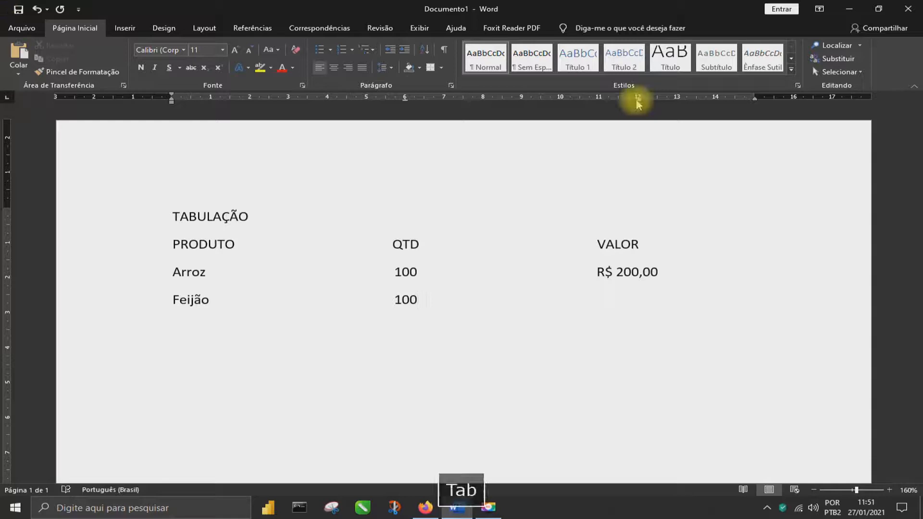
pyautogui.write('R')
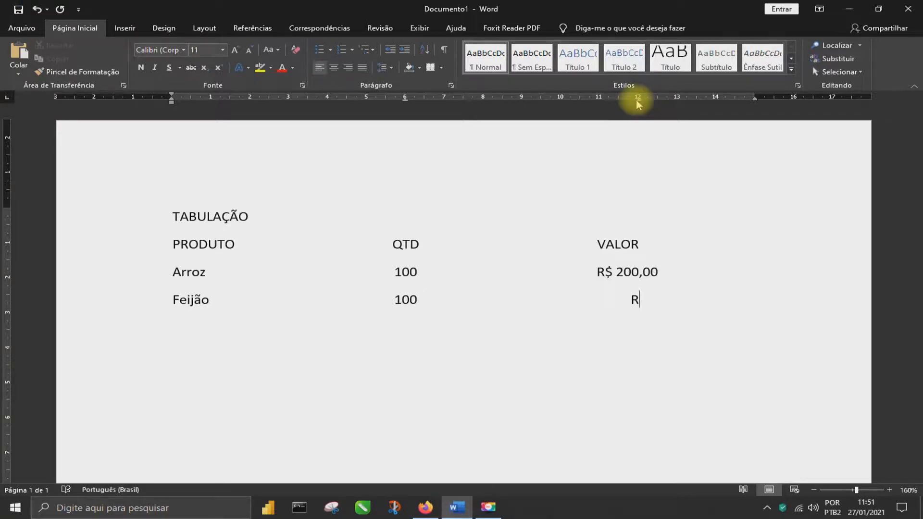
pyautogui.write('$ 300,00')
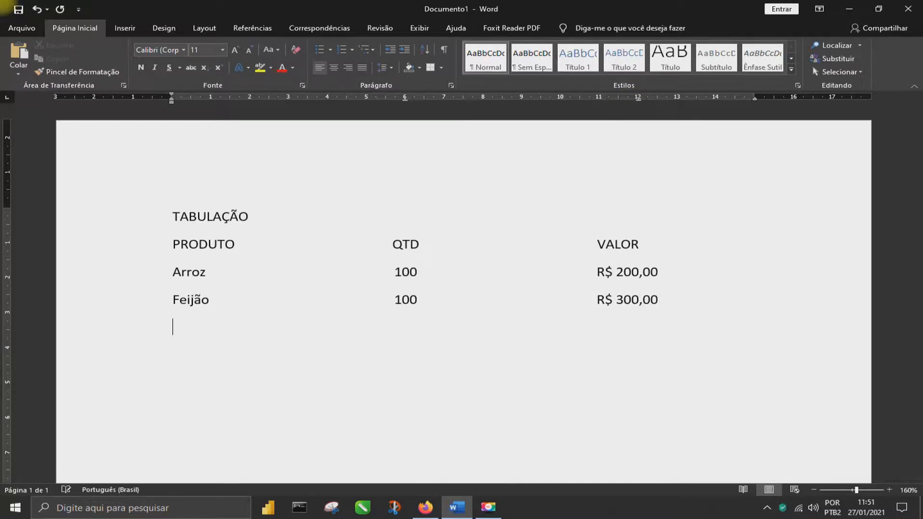
pyautogui.write('macarrÃO')
# Add a Macarrão row with quantity 100 and value R$ 400,00 at the tab stops
pyautogui.press('BackSpace')
pyautogui.press('BackSpace')
pyautogui.write('ão')
pyautogui.press('Tab')
pyautogui.write('1000')
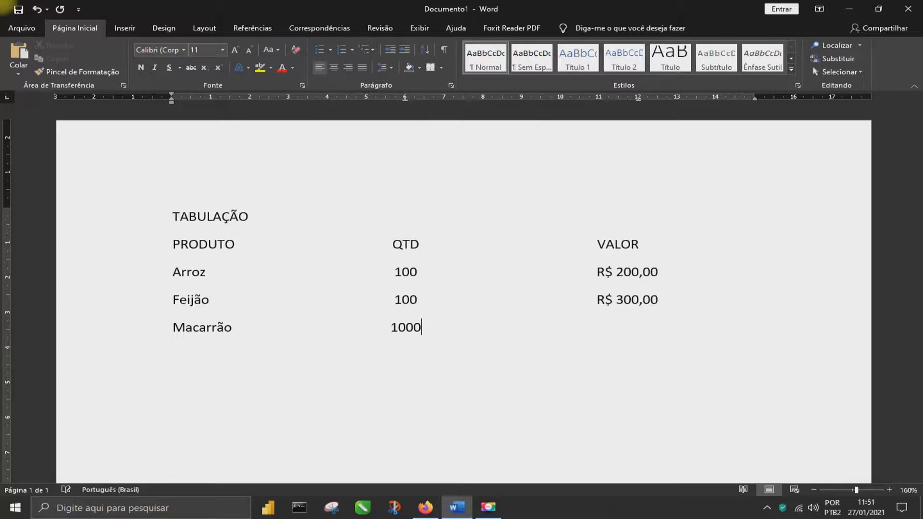
pyautogui.press('BackSpace')
pyautogui.press('Tab')
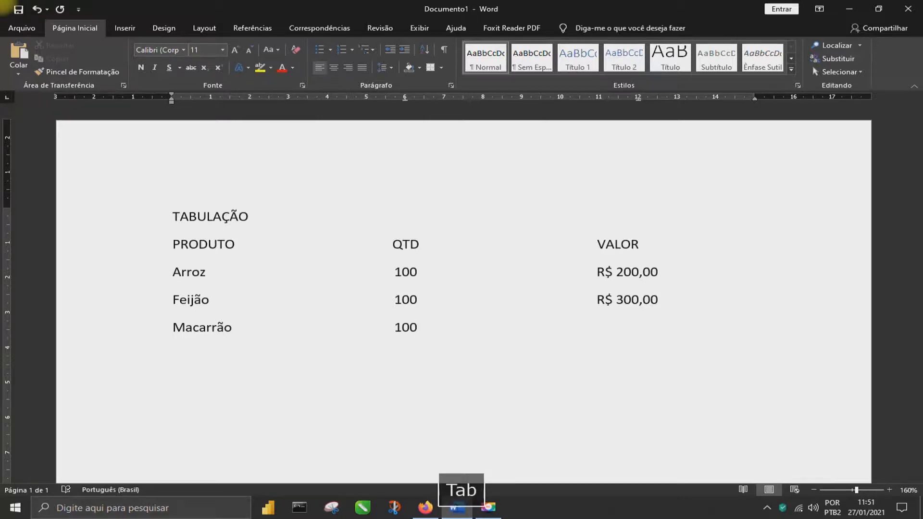
pyautogui.write('R$')
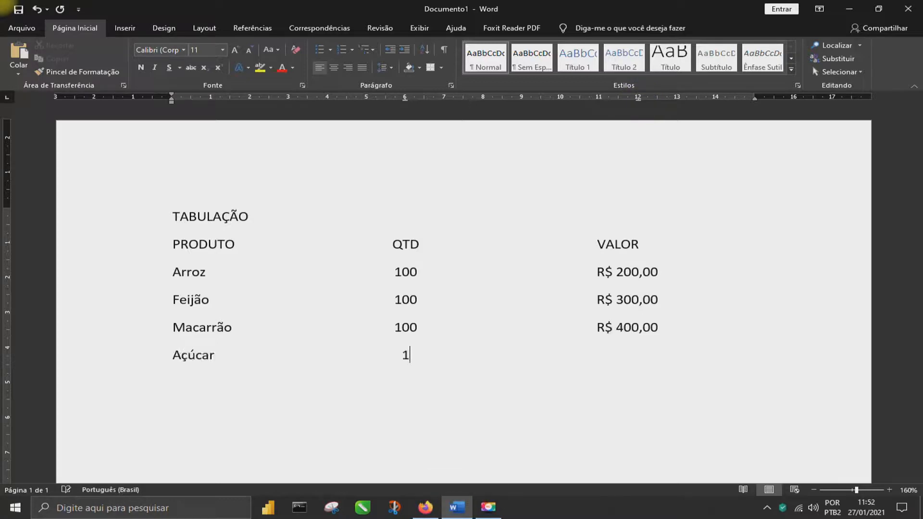
# Add an Açúcar row with quantity 150 and value R$ 500,00 at the tab stops
pyautogui.write('50')
pyautogui.press('Tab')
pyautogui.write('R')
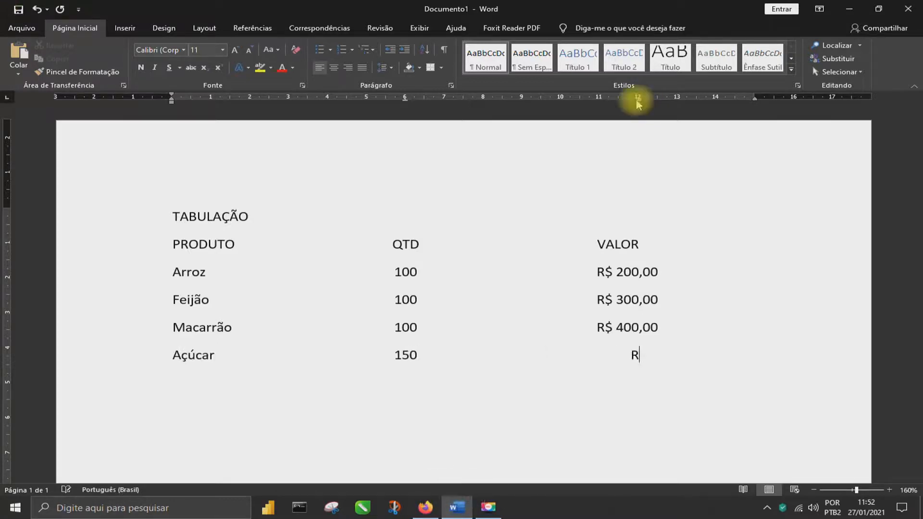
pyautogui.write('$ 500,00')
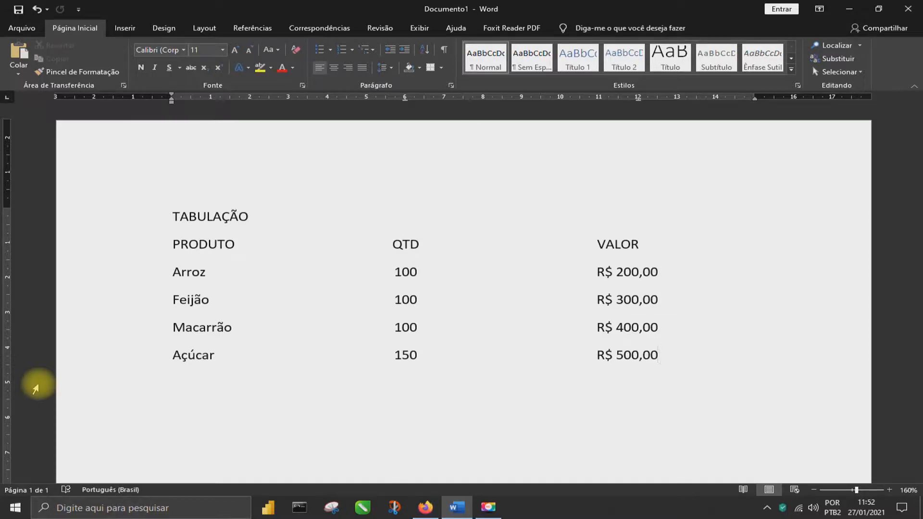
# Try moving the header and product rows' tab stops to 4 cm and 8 cm, and undo both moves
pyautogui.hotkey('ctrl', 'z')
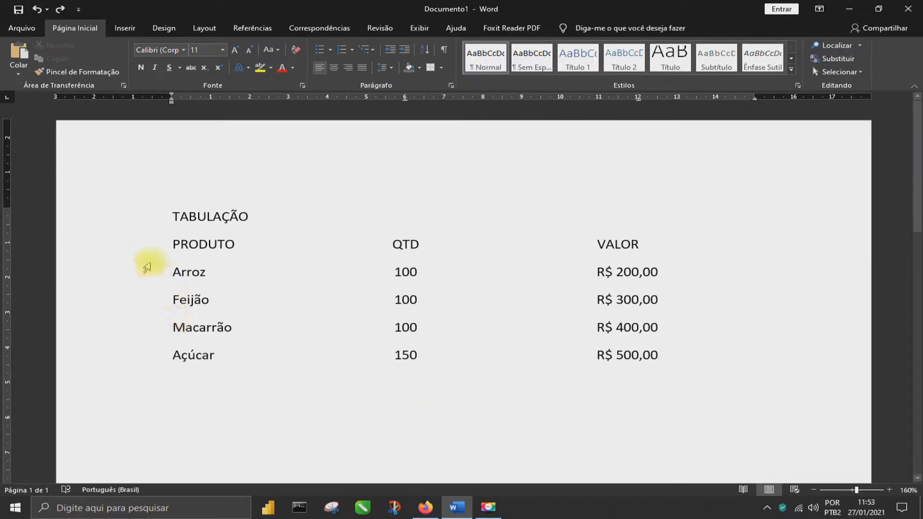
pyautogui.moveTo(134, 247); pyautogui.dragTo(132, 355)
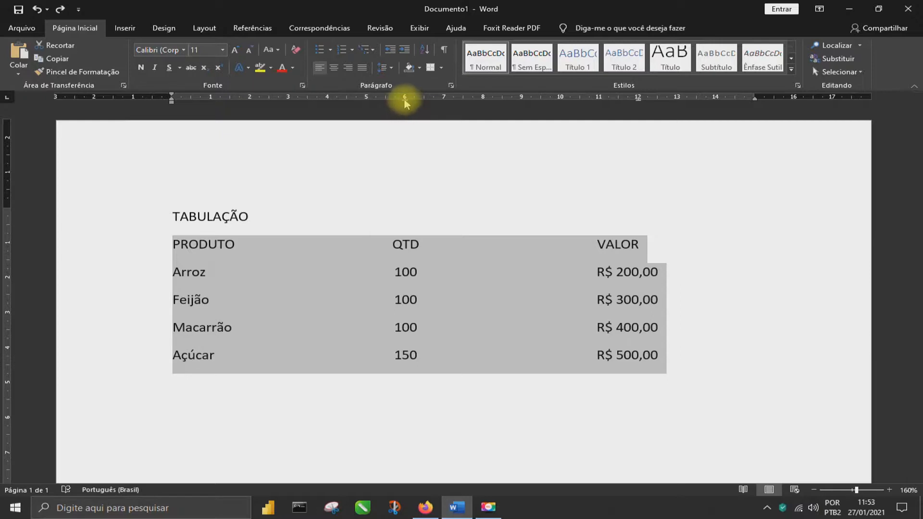
pyautogui.moveTo(406, 102); pyautogui.dragTo(326, 102)
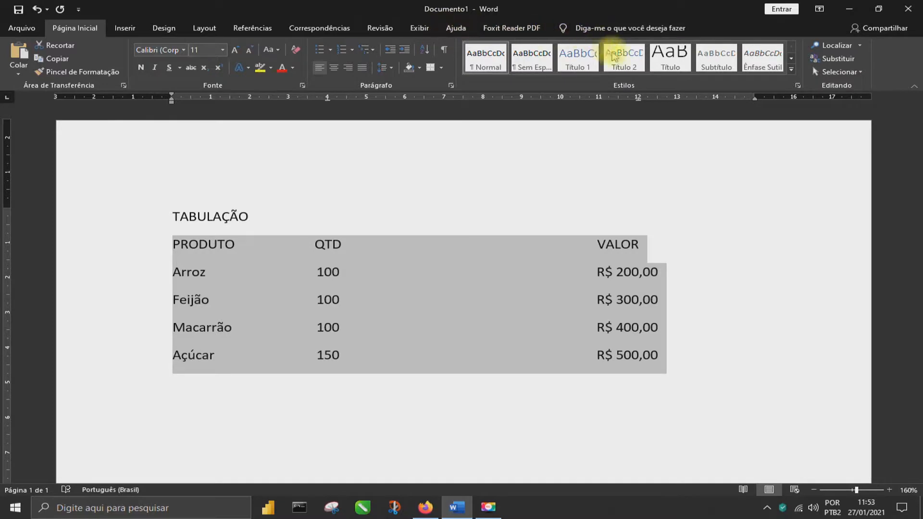
pyautogui.moveTo(639, 99); pyautogui.dragTo(483, 102)
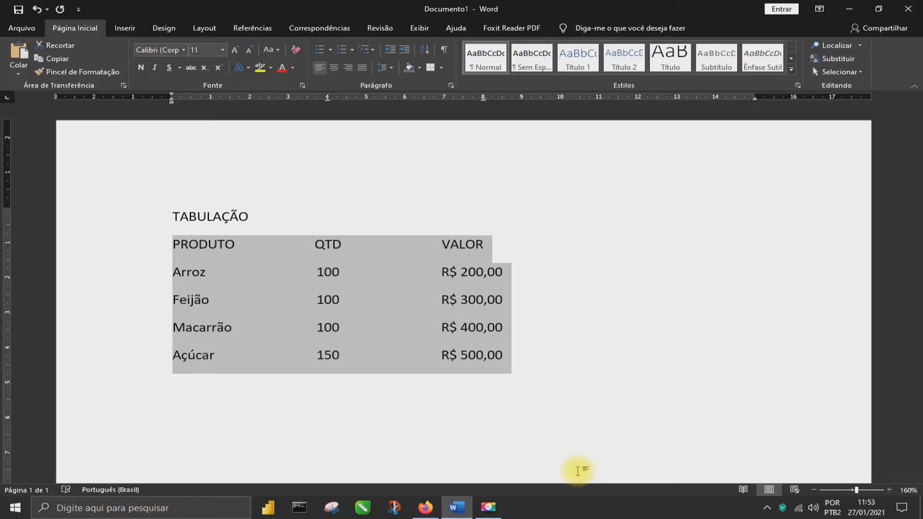
pyautogui.hotkey('ctrl', 'z')
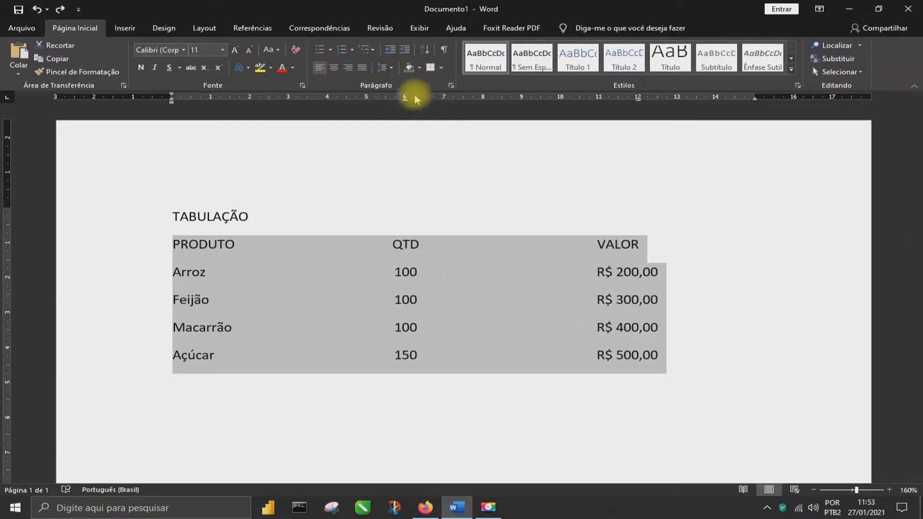
# Examine the 6 cm tab stop's alignment and leader settings for the header and product rows
pyautogui.click(450, 85)
pyautogui.click(325, 385)
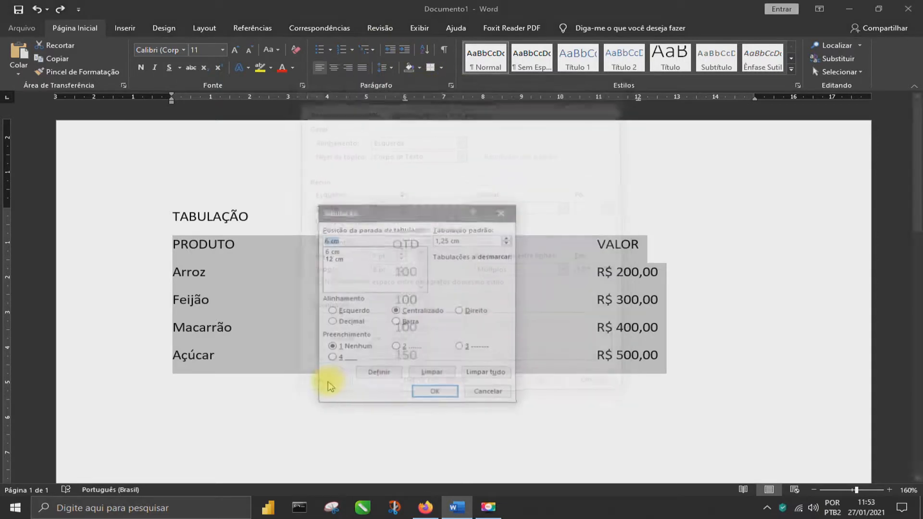
pyautogui.moveTo(379, 209); pyautogui.dragTo(542, 246)
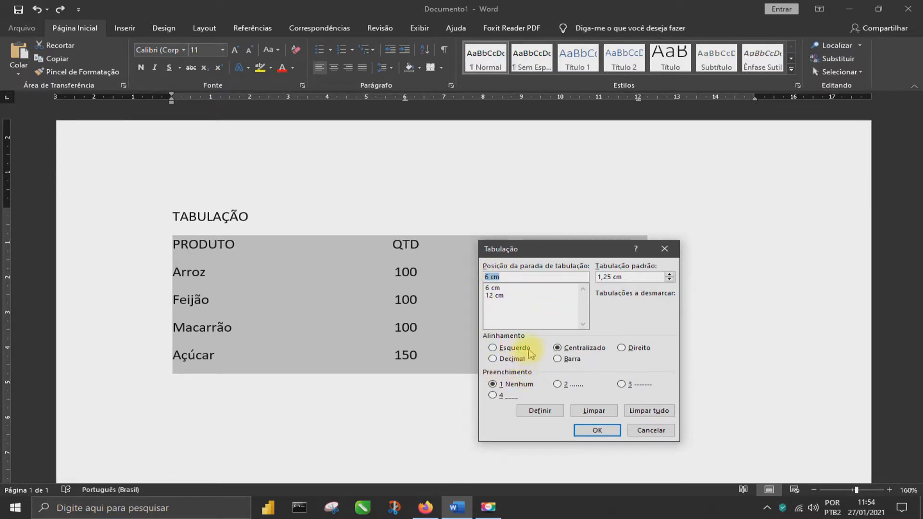
pyautogui.click(492, 288)
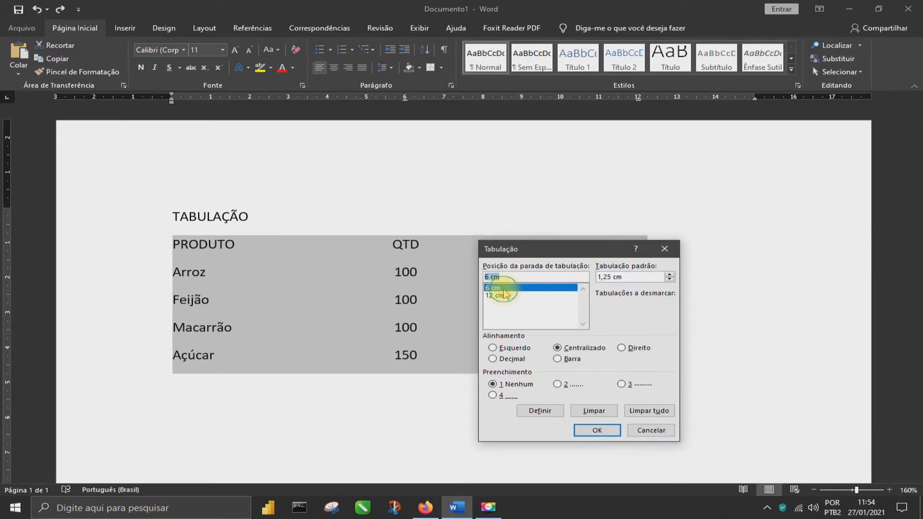
pyautogui.press('Return')
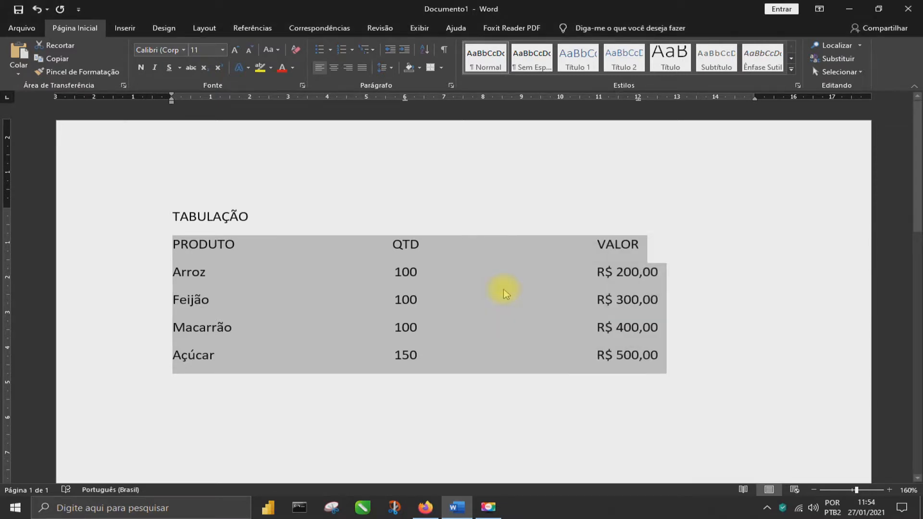
# Replace the 6 cm tab stop of the header and product rows with a left-aligned stop at 4 cm without leader
pyautogui.click(451, 85)
pyautogui.click(317, 385)
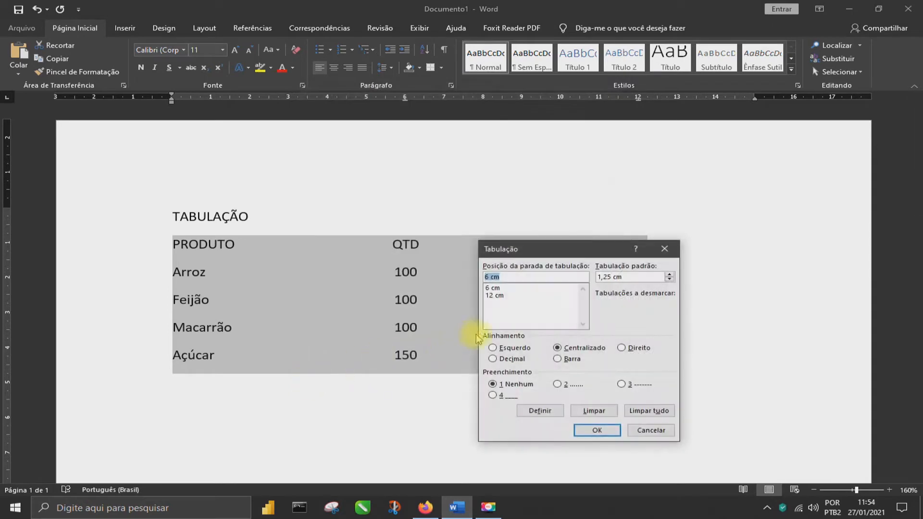
pyautogui.click(492, 289)
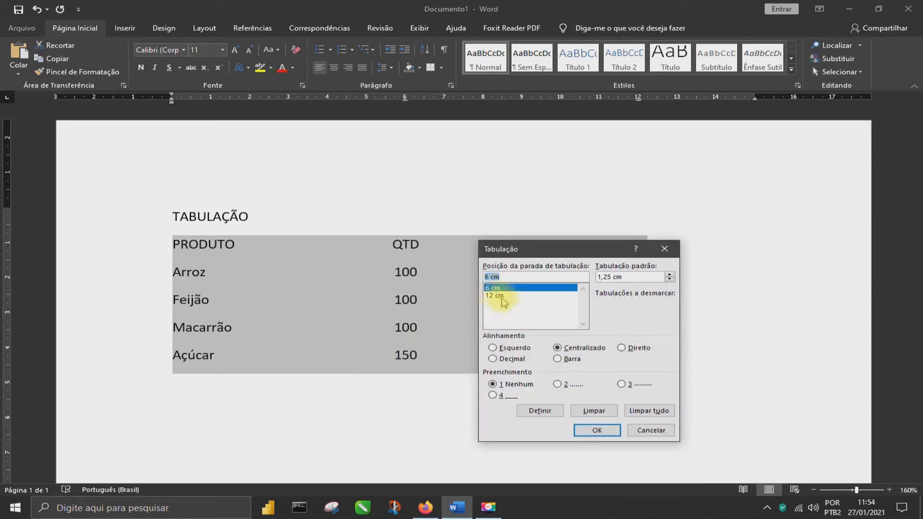
pyautogui.click(594, 411)
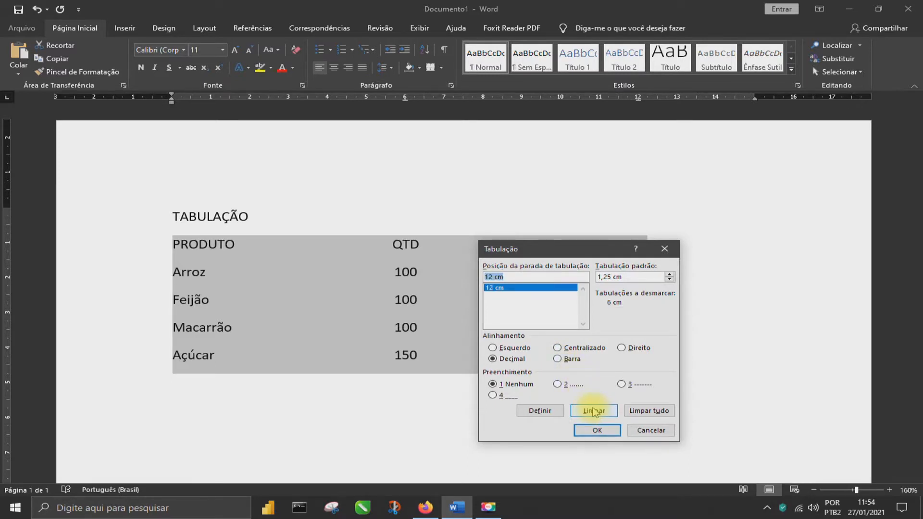
pyautogui.write('6')
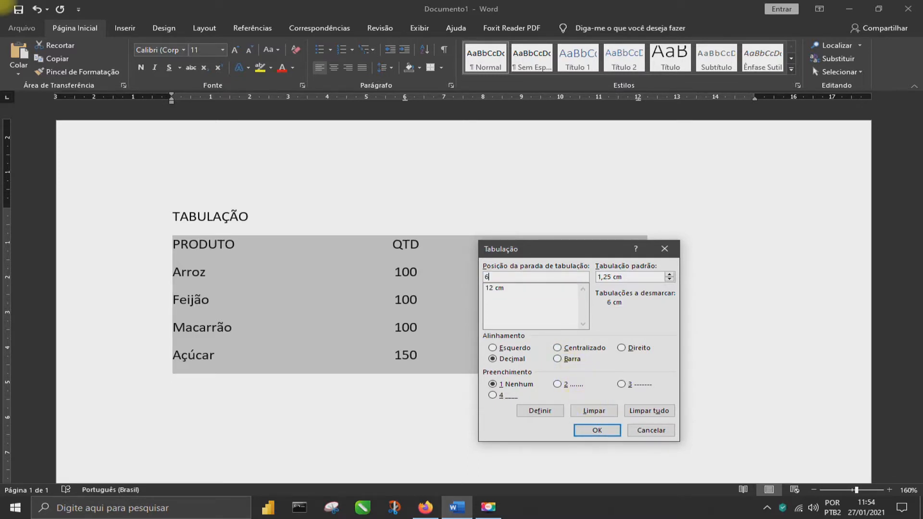
pyautogui.press('BackSpace')
pyautogui.write('4')
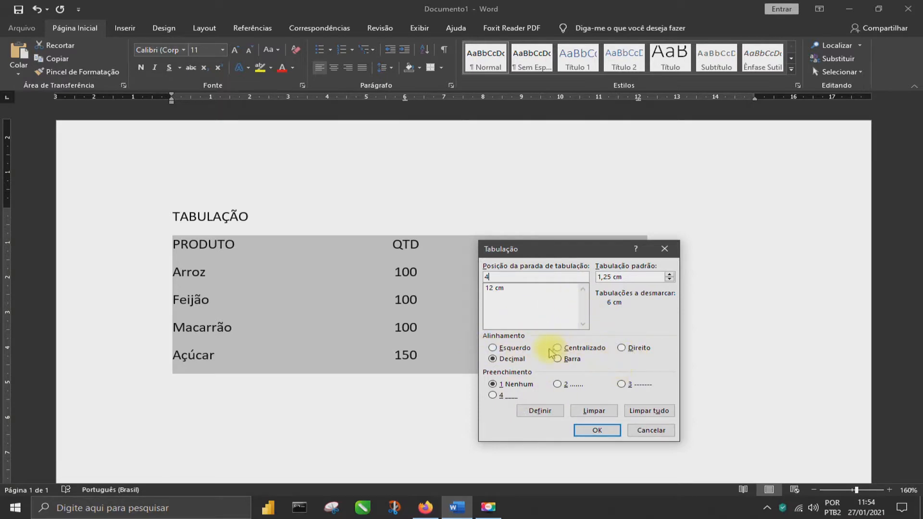
pyautogui.click(514, 349)
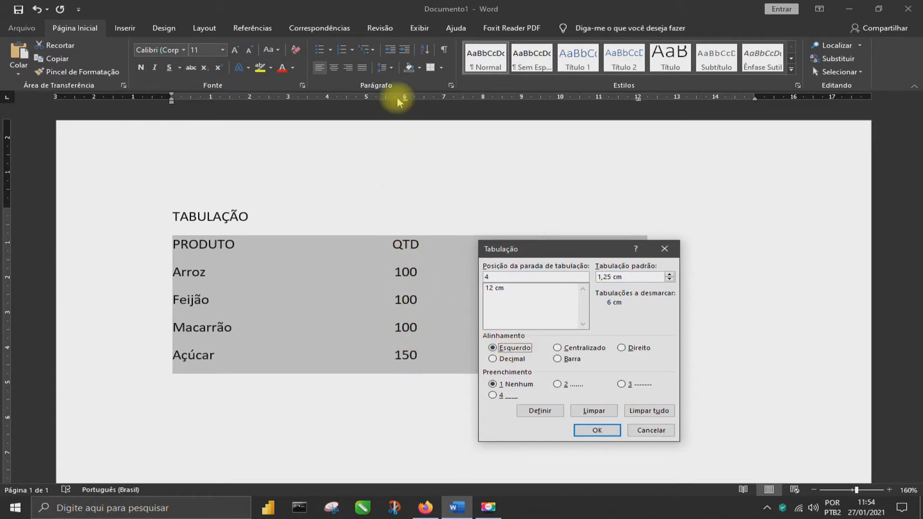
pyautogui.click(541, 412)
# Replace the same rows' 12 cm tab stop with a centred stop at 8 cm and apply the tab settings
pyautogui.click(494, 295)
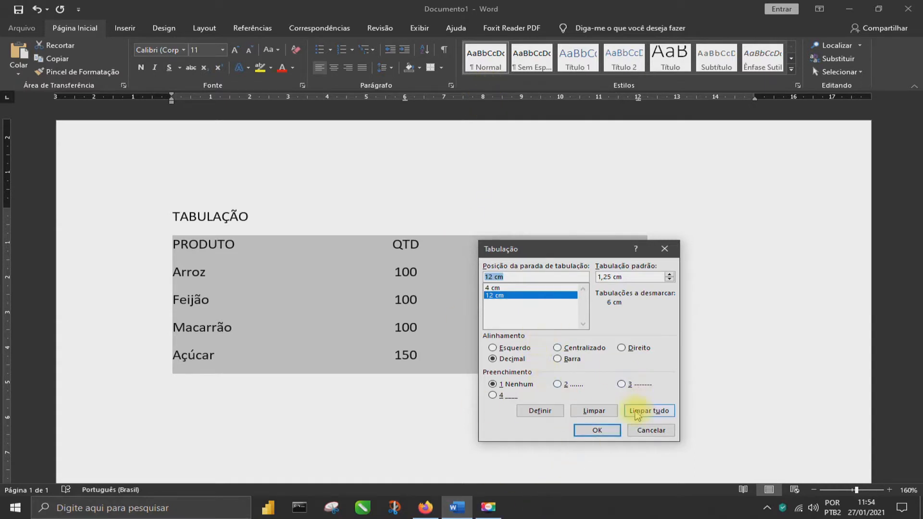
pyautogui.click(594, 412)
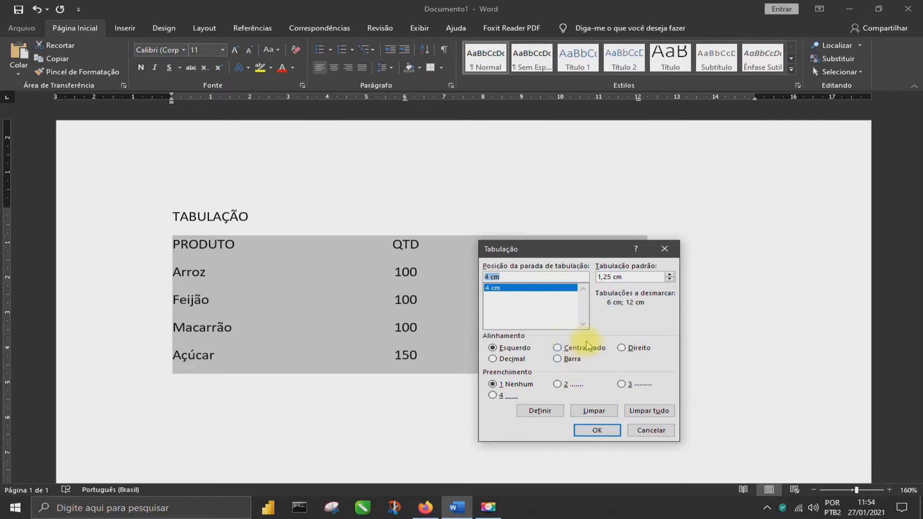
pyautogui.write('8')
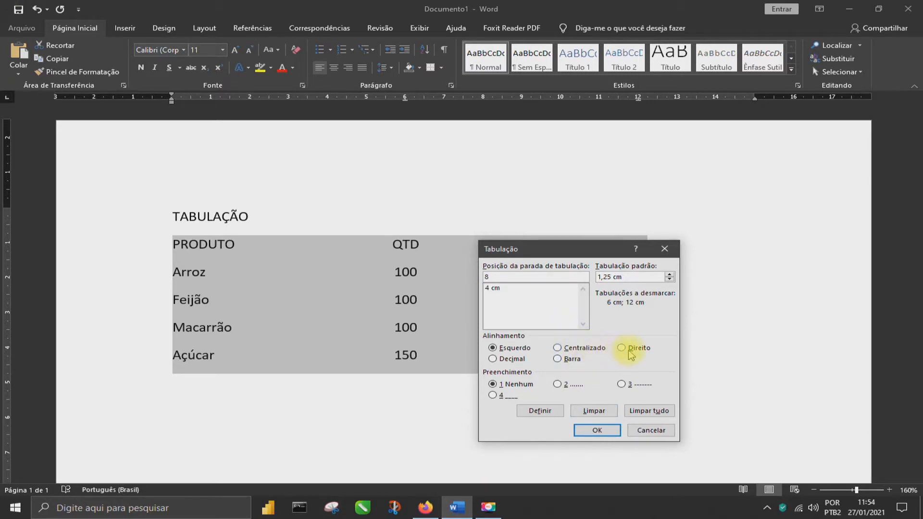
pyautogui.click(571, 350)
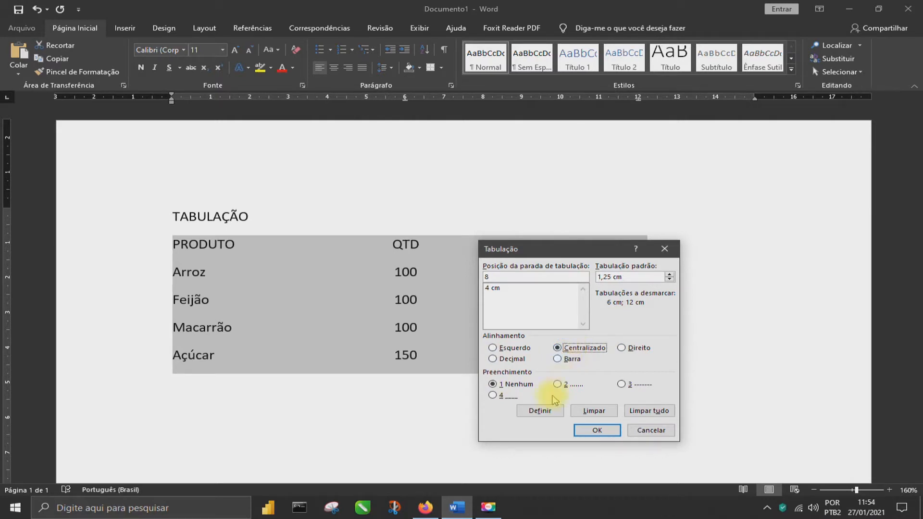
pyautogui.click(539, 411)
pyautogui.click(602, 433)
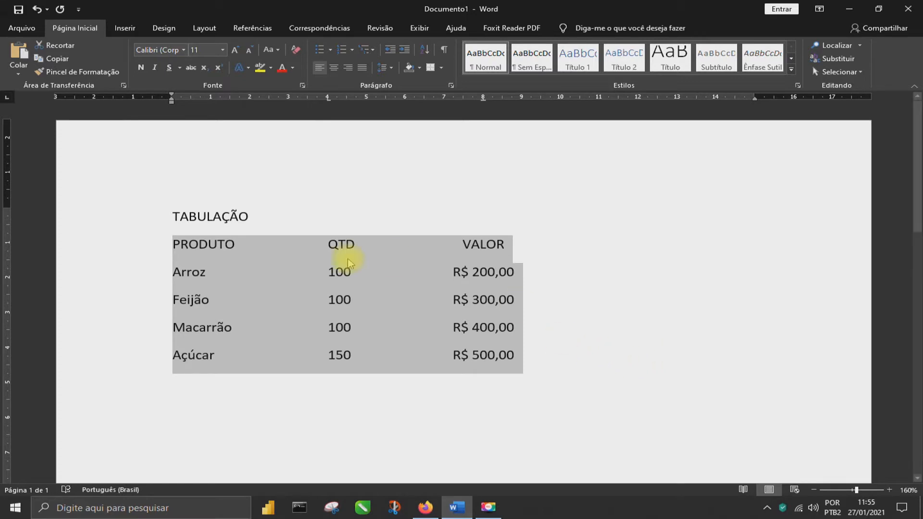
# Make the PRODUTO, QTD and VALOR header row bold and colour its text golden orange
pyautogui.click(346, 247)
pyautogui.click(140, 247)
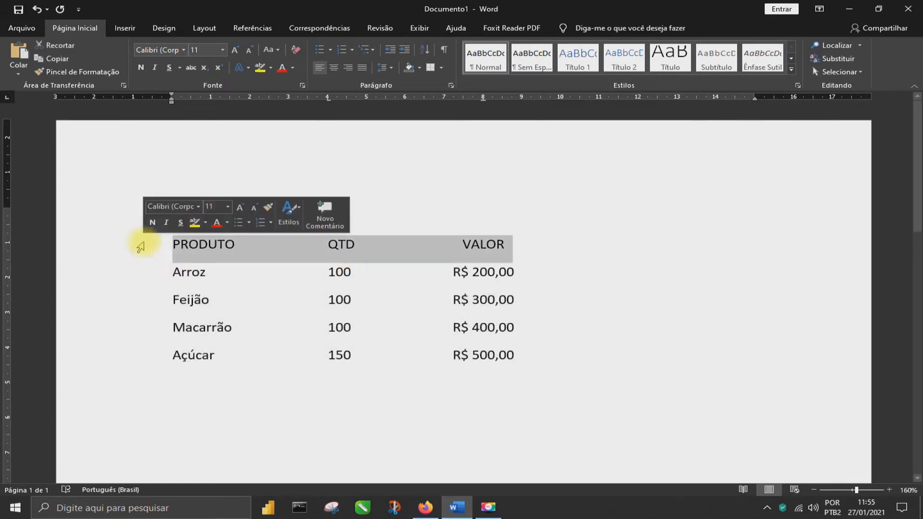
pyautogui.click(142, 68)
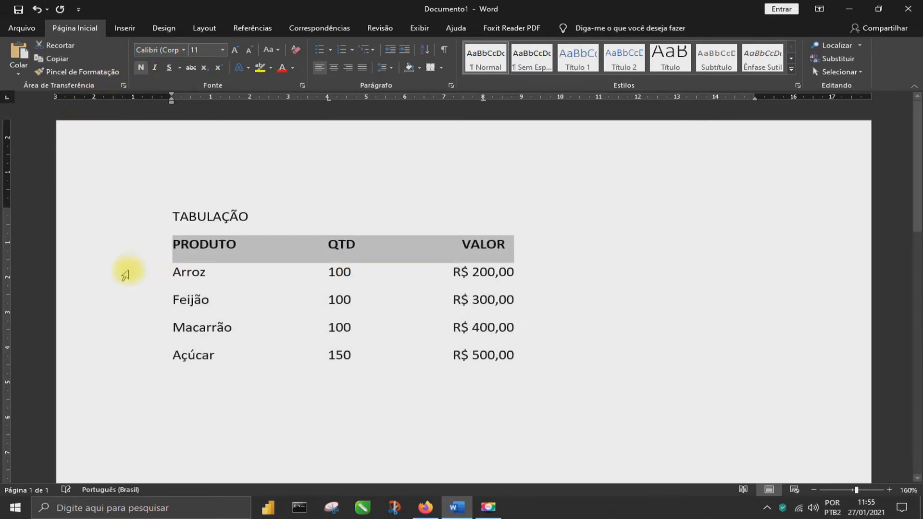
pyautogui.click(292, 68)
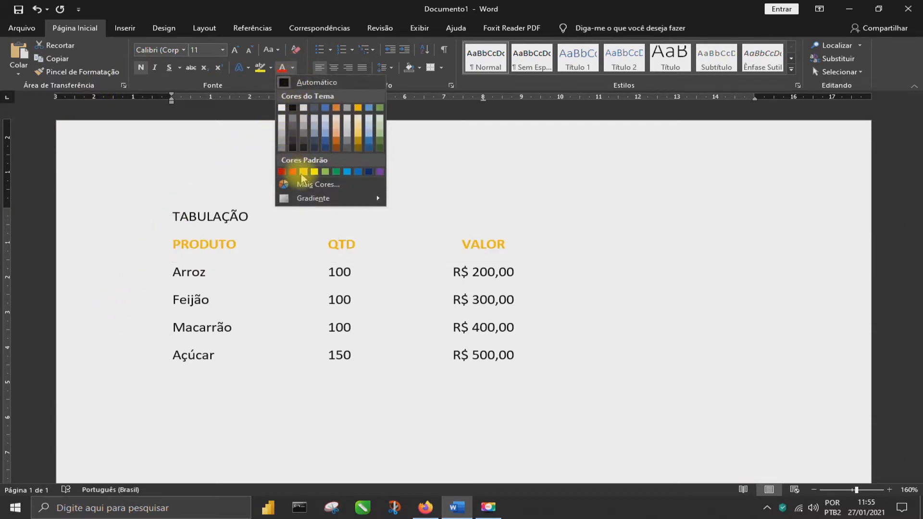
pyautogui.click(303, 173)
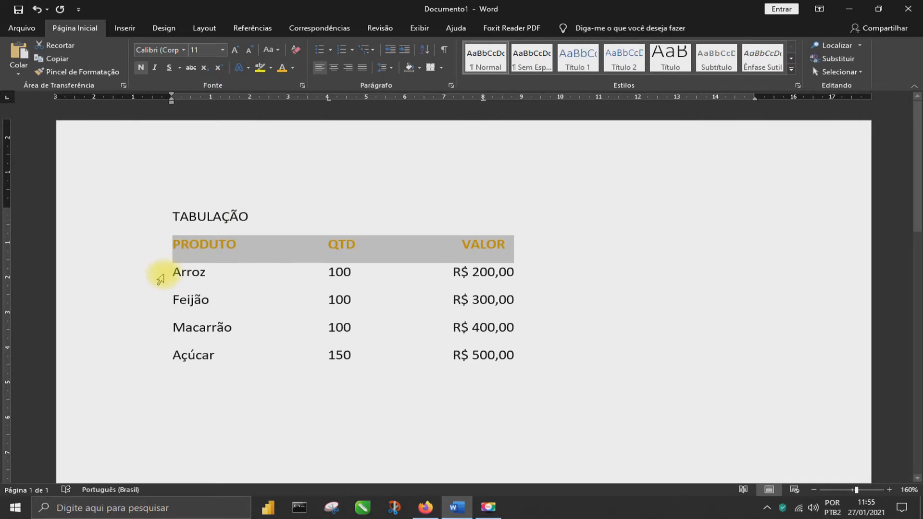
pyautogui.click(139, 223)
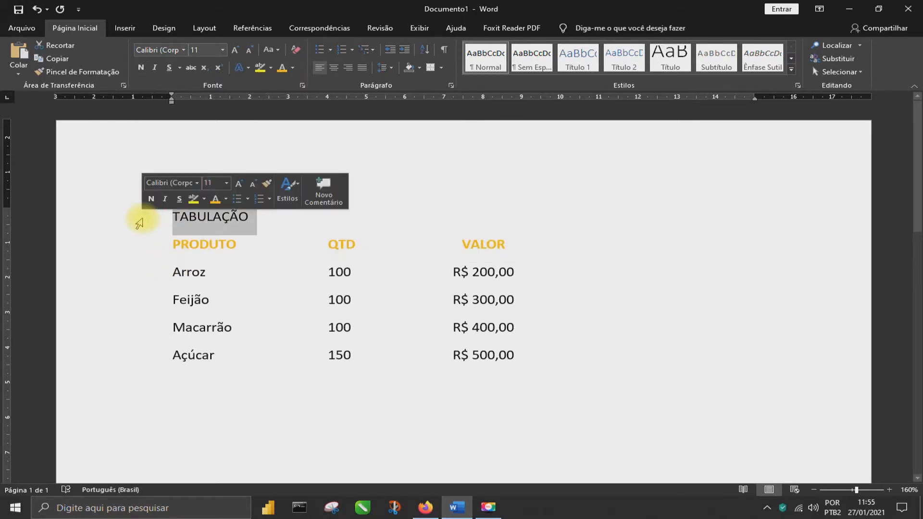
pyautogui.click(174, 250)
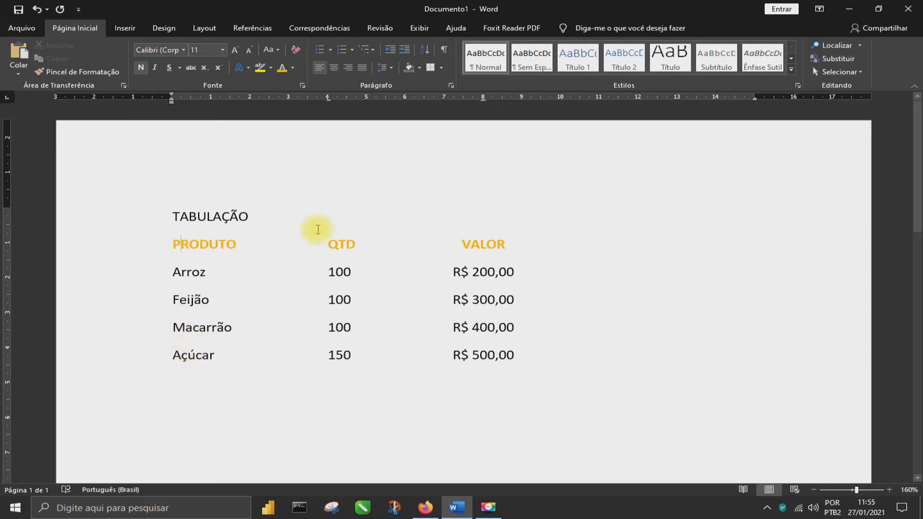
# Convert the header and four product rows into a 3-column table with fixed automatic column width, separating the text at tabs
pyautogui.moveTo(144, 247); pyautogui.dragTo(128, 355)
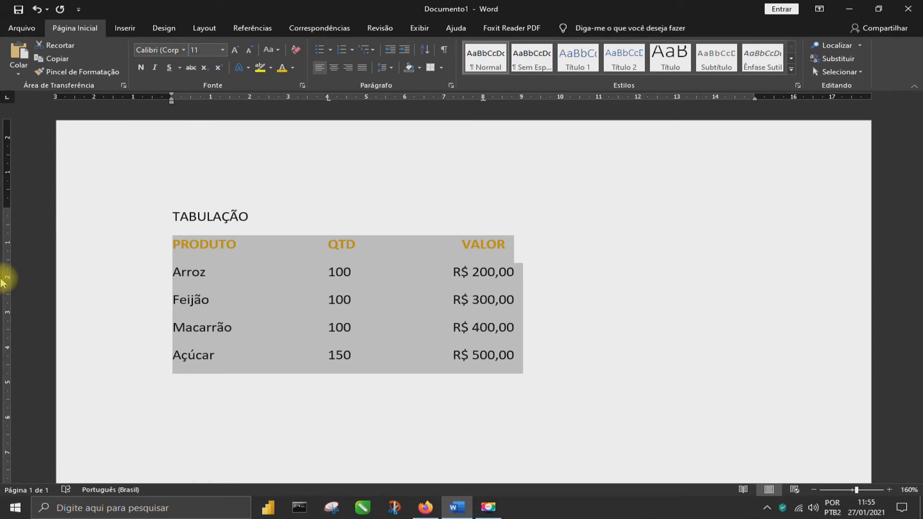
pyautogui.moveTo(183, 252); pyautogui.dragTo(572, 355)
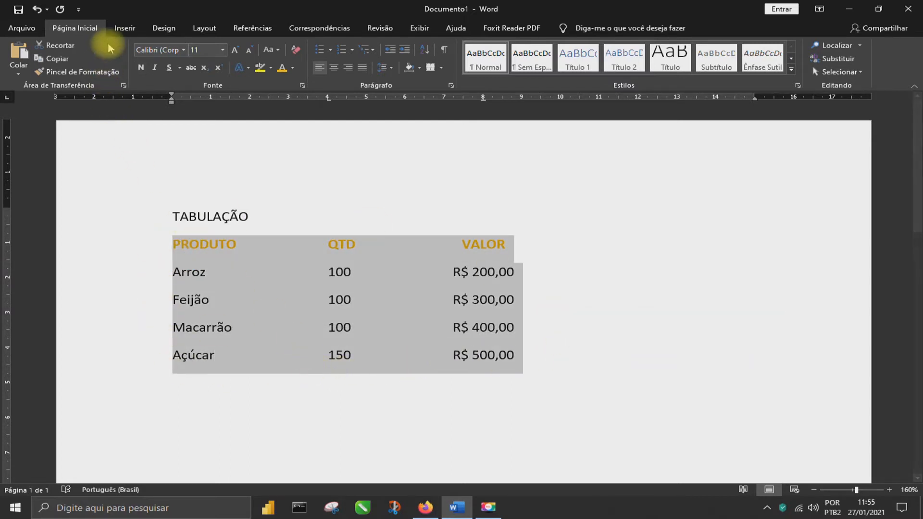
pyautogui.click(125, 30)
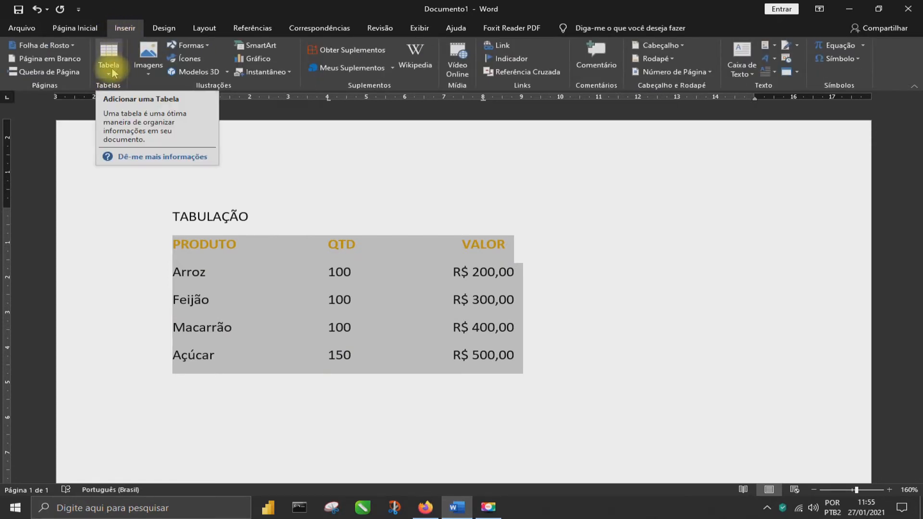
pyautogui.click(113, 73)
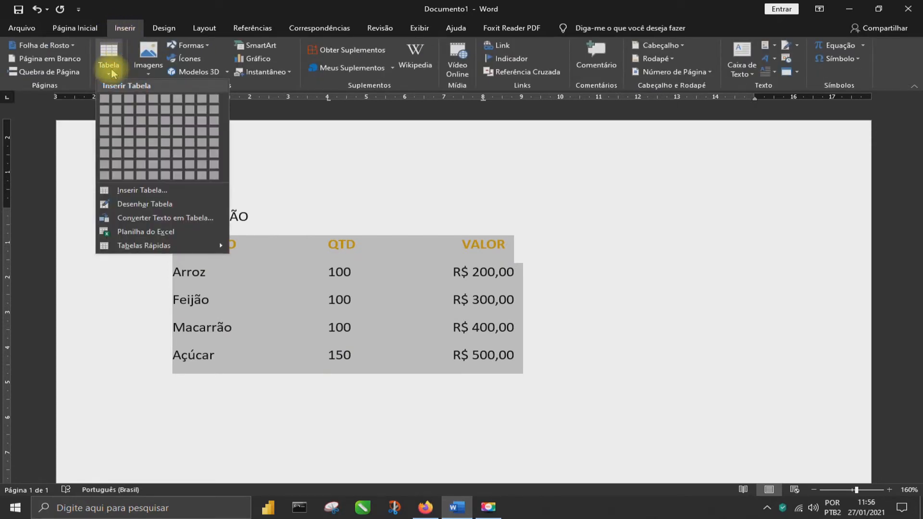
pyautogui.click(163, 218)
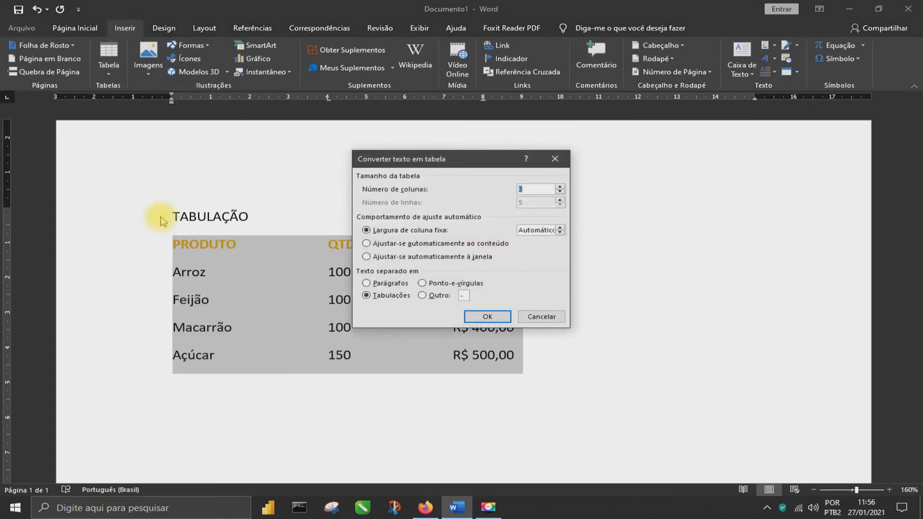
pyautogui.click(494, 318)
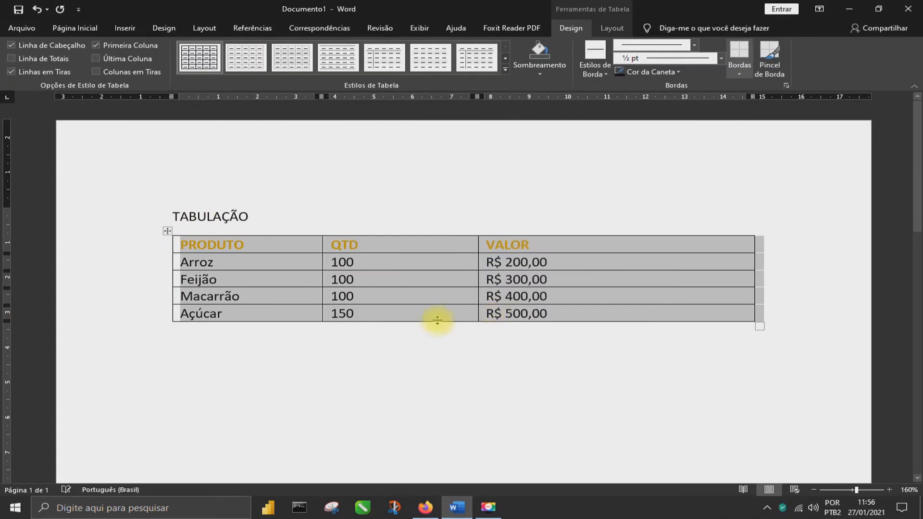
pyautogui.click(573, 339)
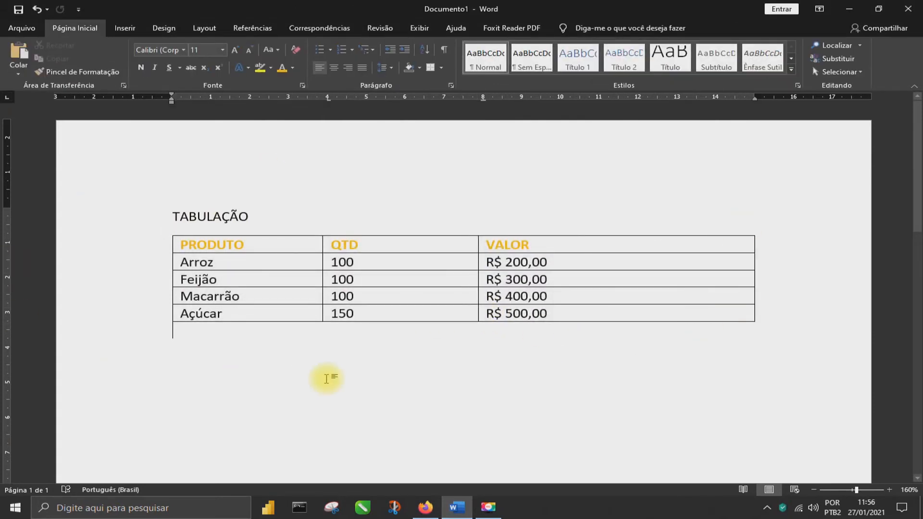
# Narrow the table to about 13 cm and adjust the PRODUTO and QTD columns to about 4 cm wide each
pyautogui.click(369, 299)
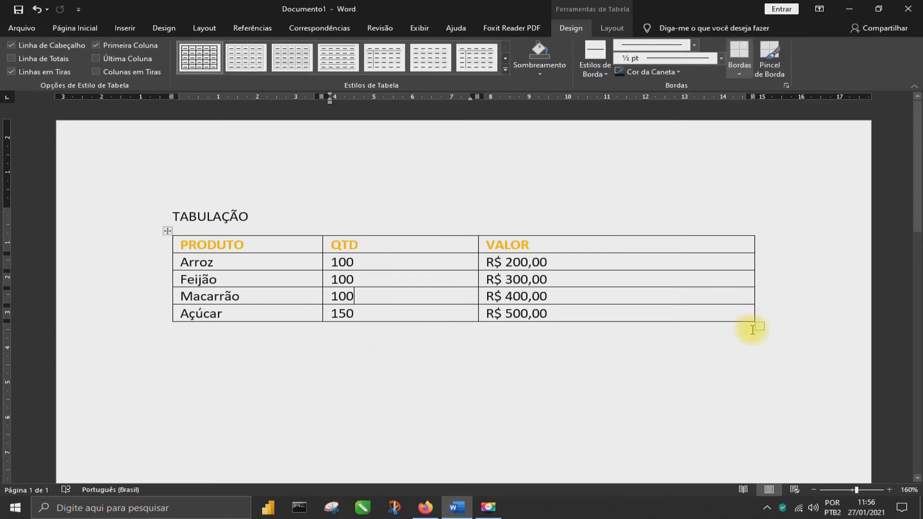
pyautogui.moveTo(756, 327); pyautogui.dragTo(690, 325)
pyautogui.moveTo(444, 287); pyautogui.dragTo(484, 286)
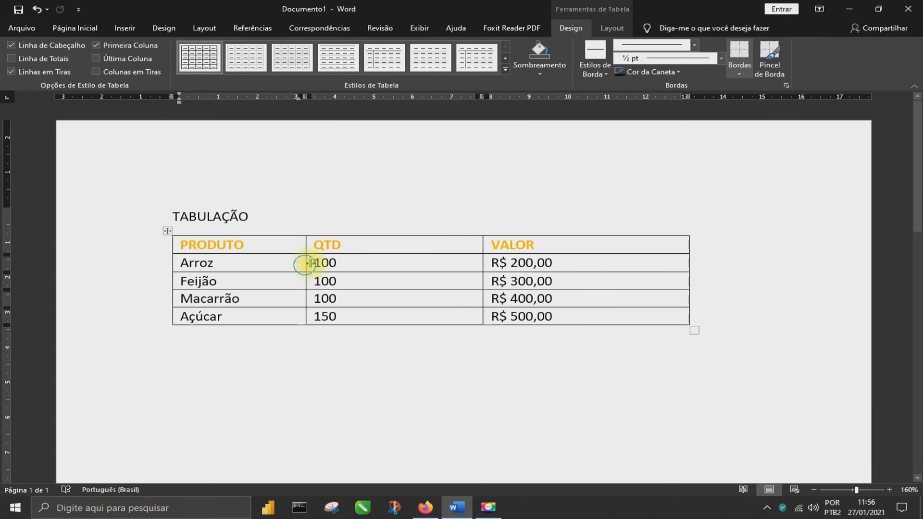
pyautogui.moveTo(306, 263); pyautogui.dragTo(327, 259)
# Apply the orange grid table style with a solid orange header row and first column and shaded banded rows
pyautogui.click(505, 70)
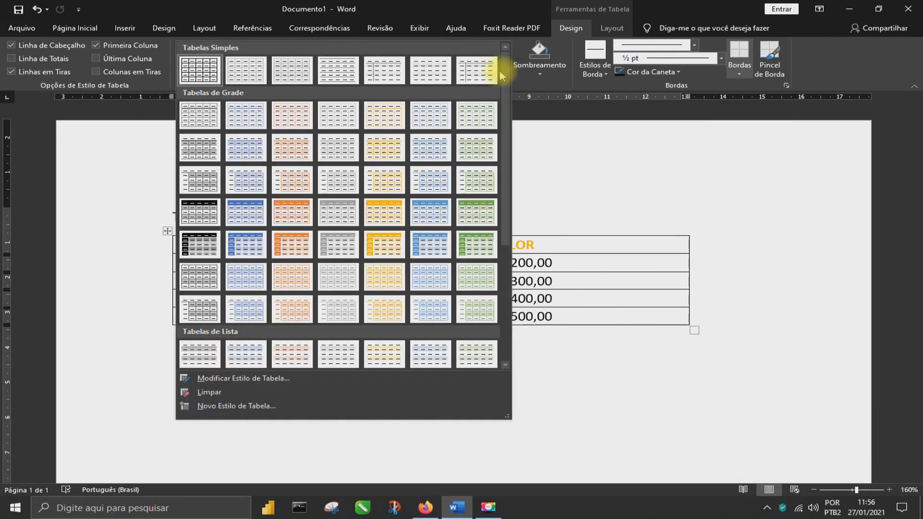
pyautogui.click(294, 243)
pyautogui.click(429, 446)
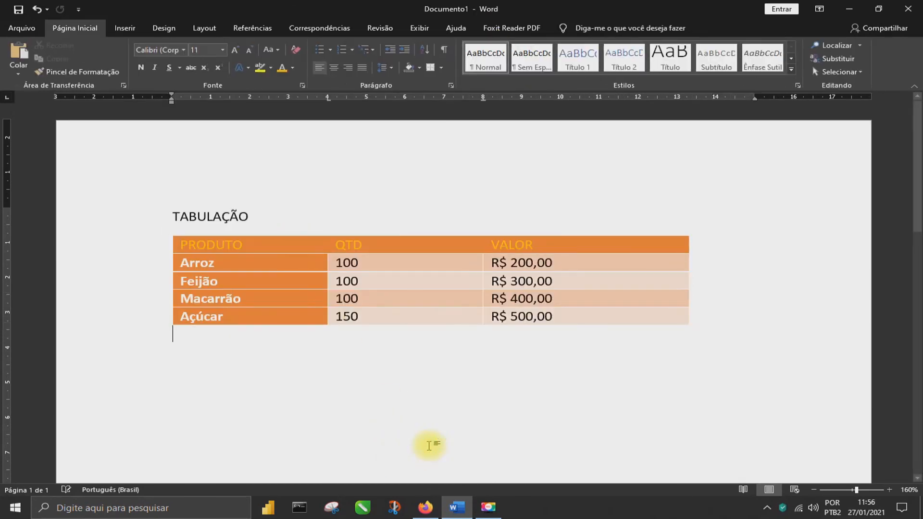